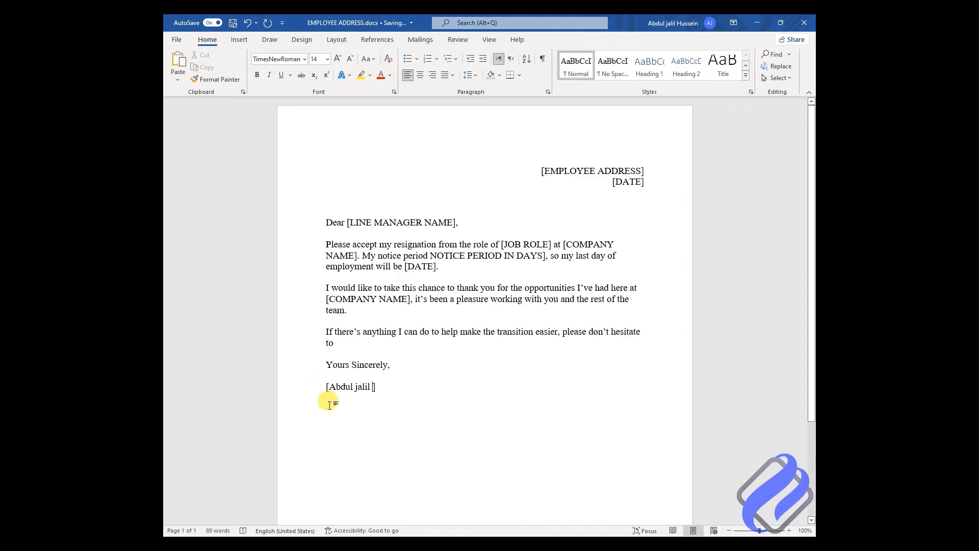
Step: Accept the top spelling suggestion so the closing bracket directly follows the name, then go below it
click(386, 391)
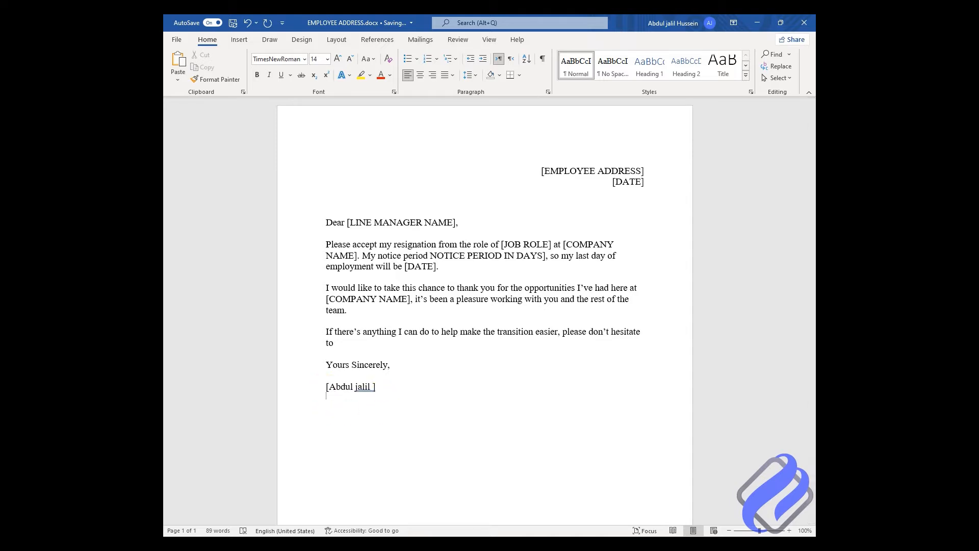
click(393, 398)
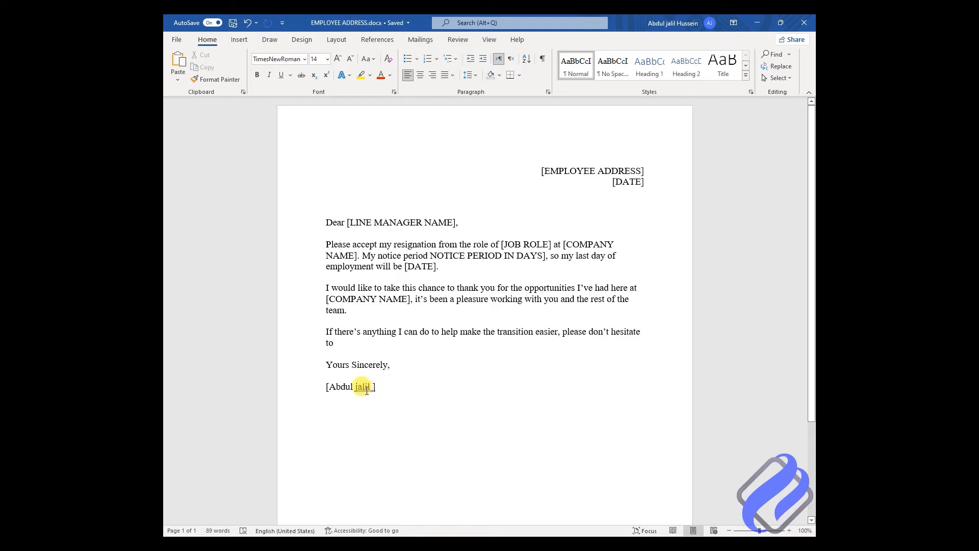
right_click(366, 389)
click(353, 206)
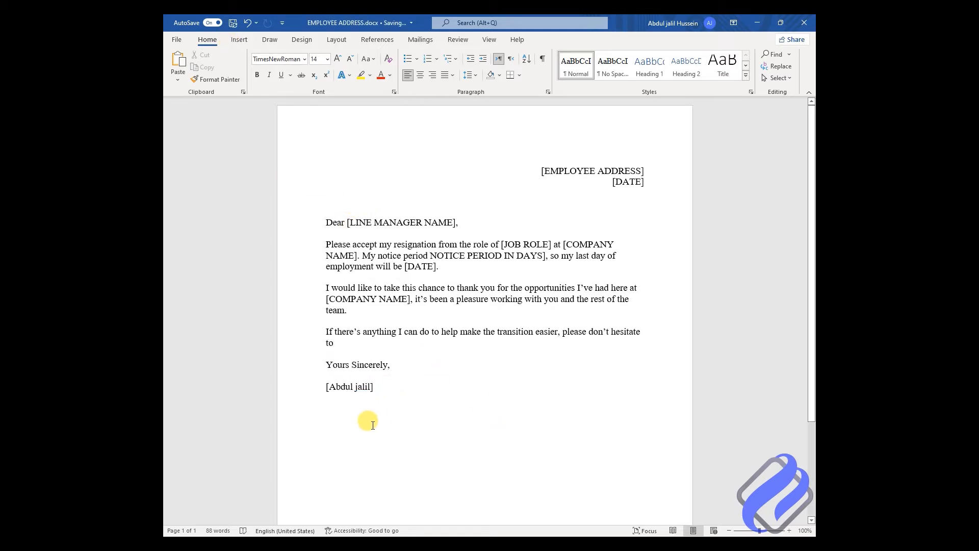
click(397, 462)
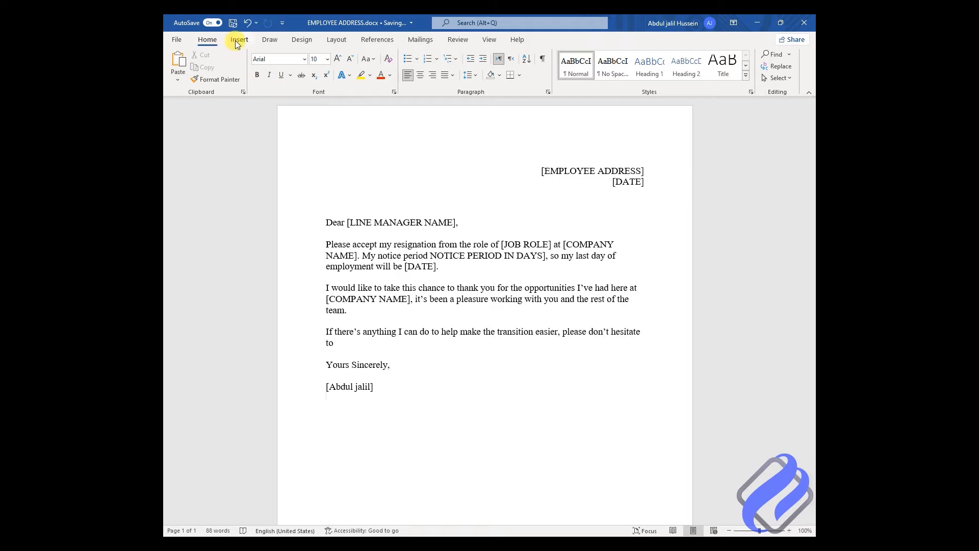
click(267, 39)
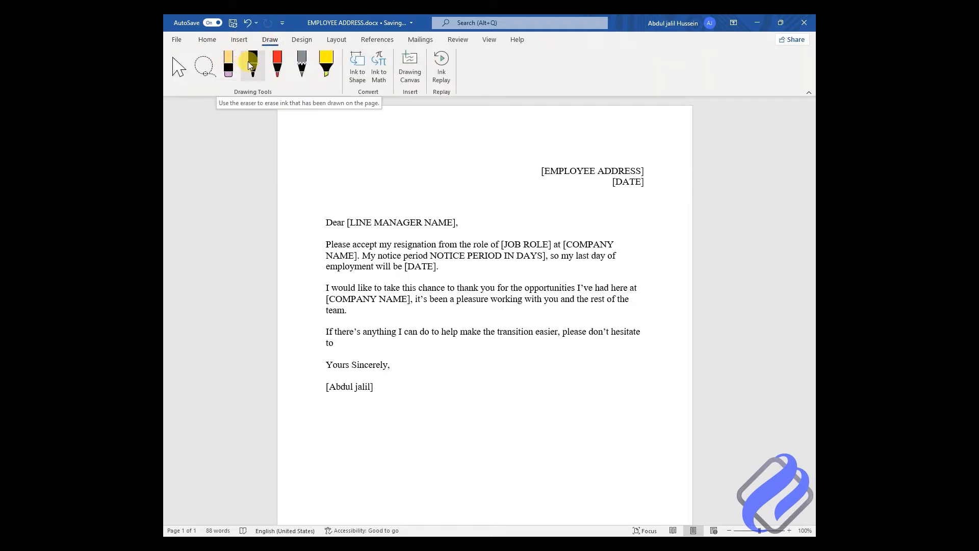
Step: Make the black pen the active tool with 1 mm thickness, keeping its colour unchanged
click(249, 65)
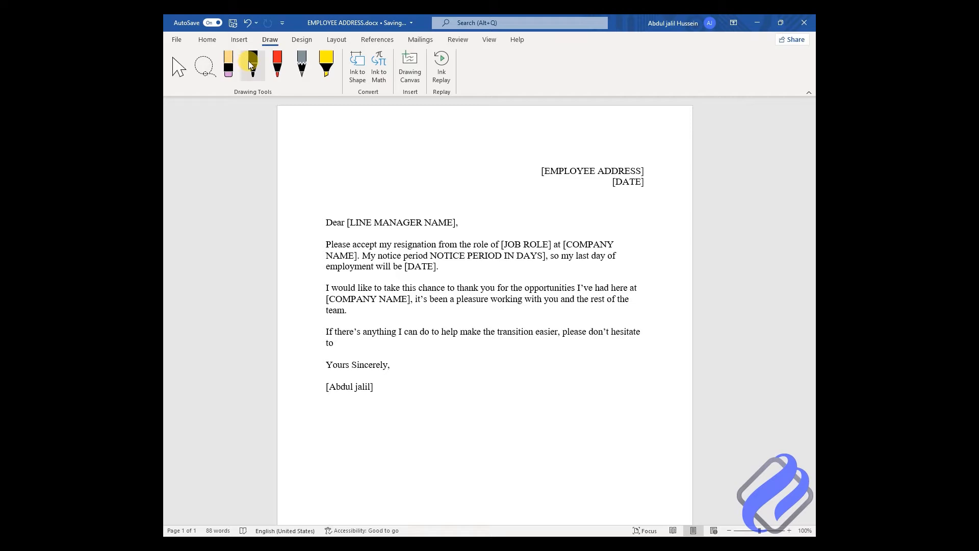
click(251, 64)
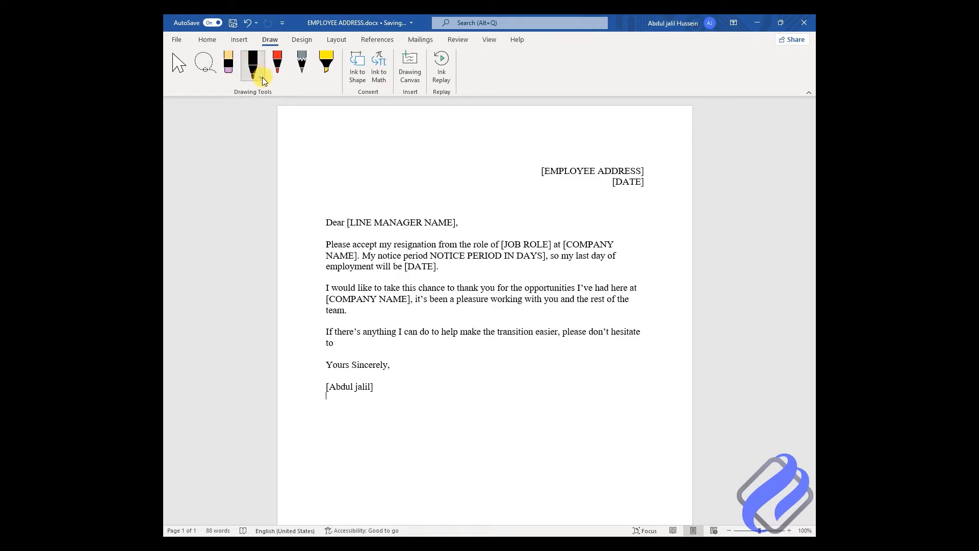
click(262, 78)
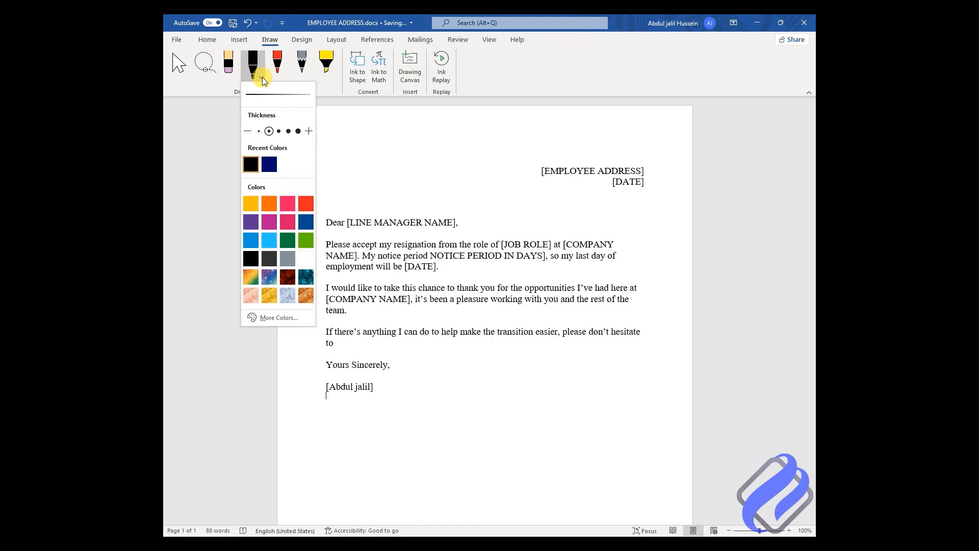
click(278, 132)
click(280, 318)
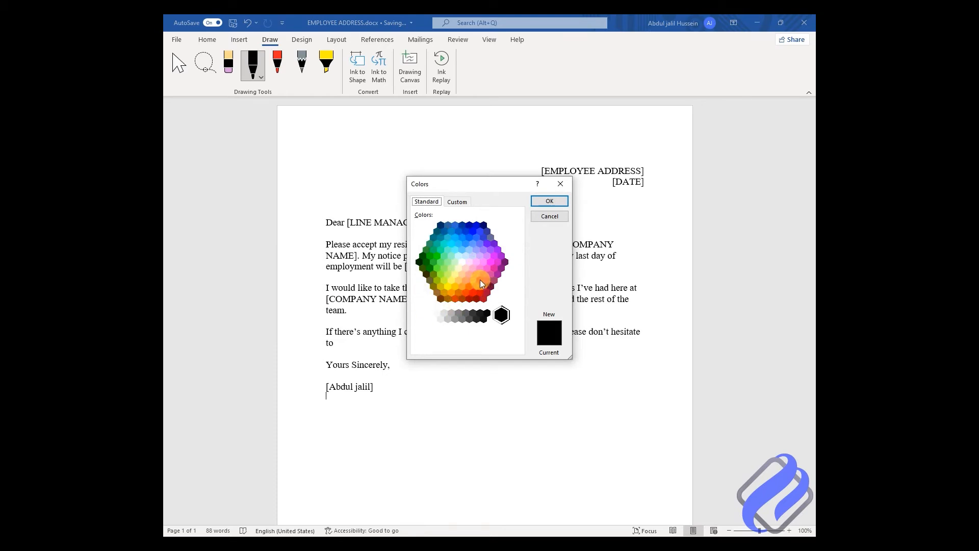
click(551, 216)
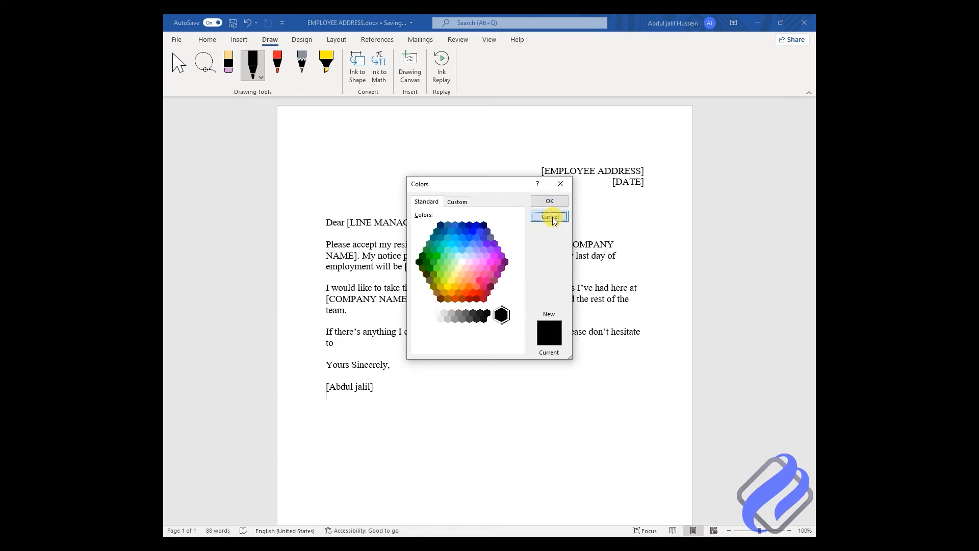
click(253, 66)
click(280, 131)
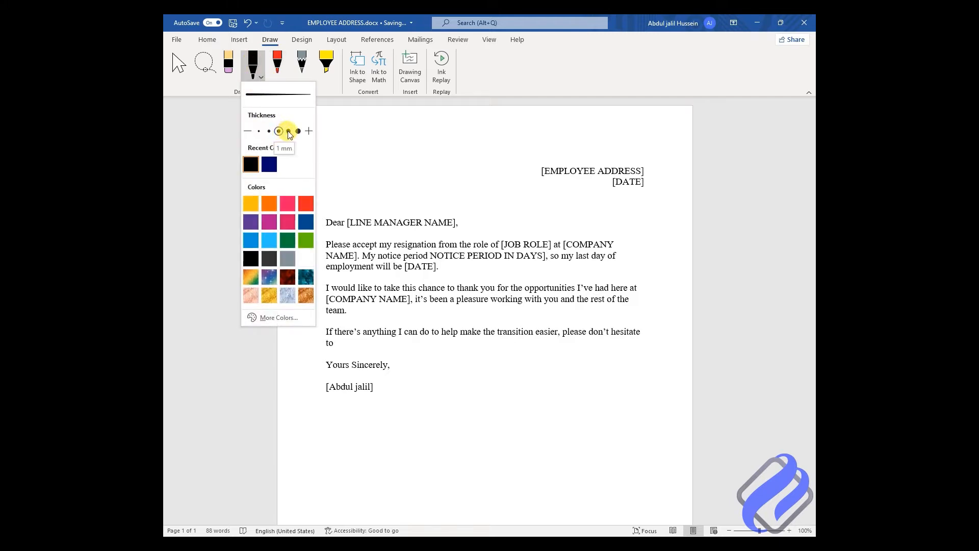
click(288, 131)
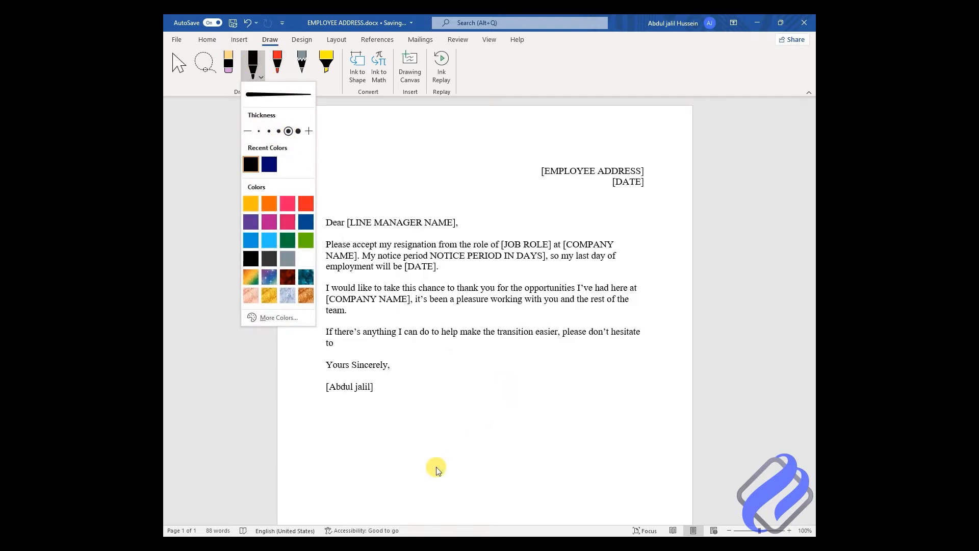
scroll(474, 380, down, 1)
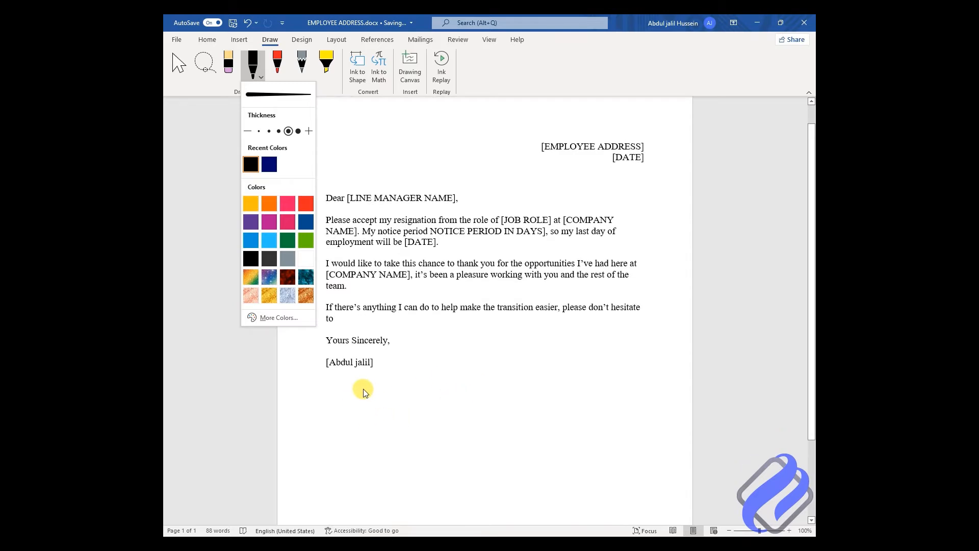
mouse_move(359, 391)
mouse_down()
mouse_move(398, 391)
mouse_move(385, 423)
mouse_move(350, 443)
mouse_move(426, 445)
mouse_move(460, 386)
mouse_move(479, 439)
mouse_move(585, 448)
mouse_up()
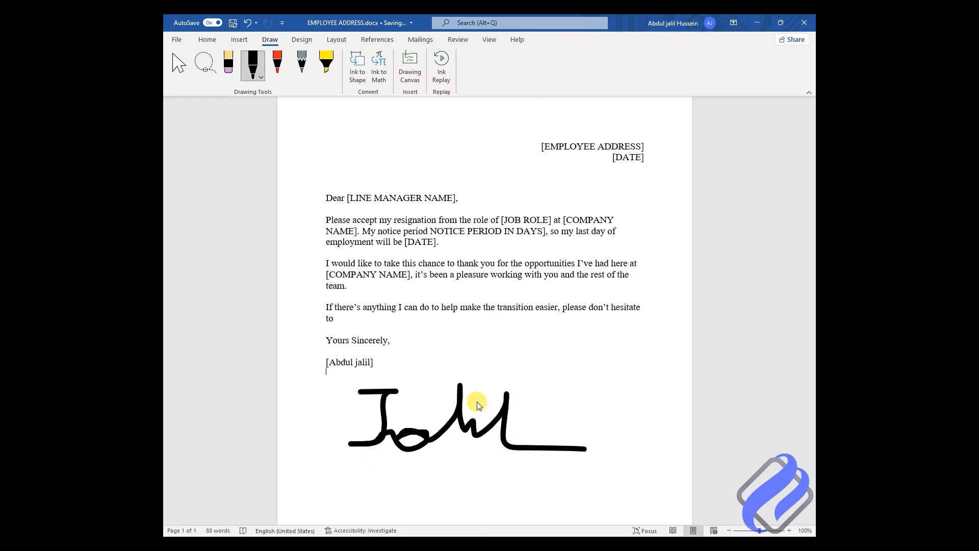
click(177, 65)
click(458, 415)
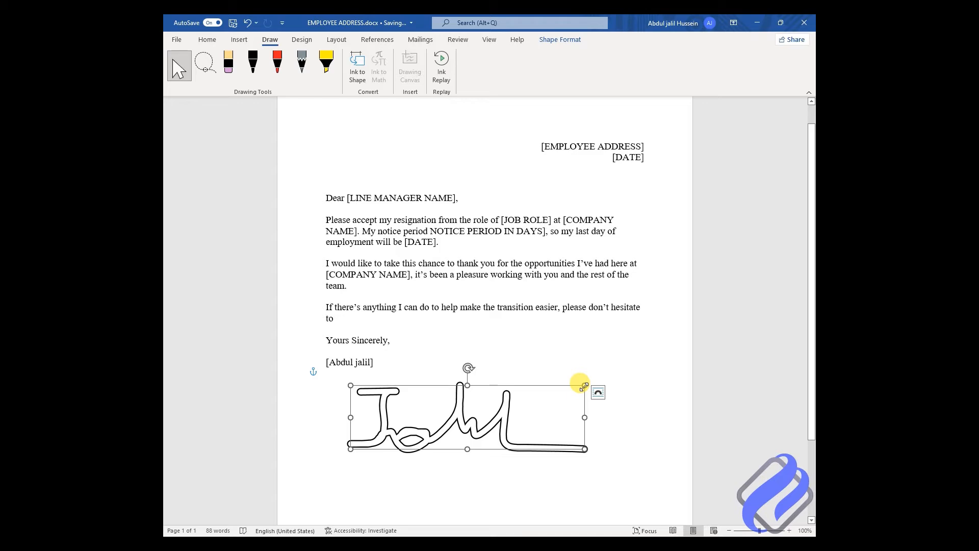
mouse_move(584, 386)
mouse_down()
mouse_move(451, 414)
mouse_move(469, 416)
mouse_up()
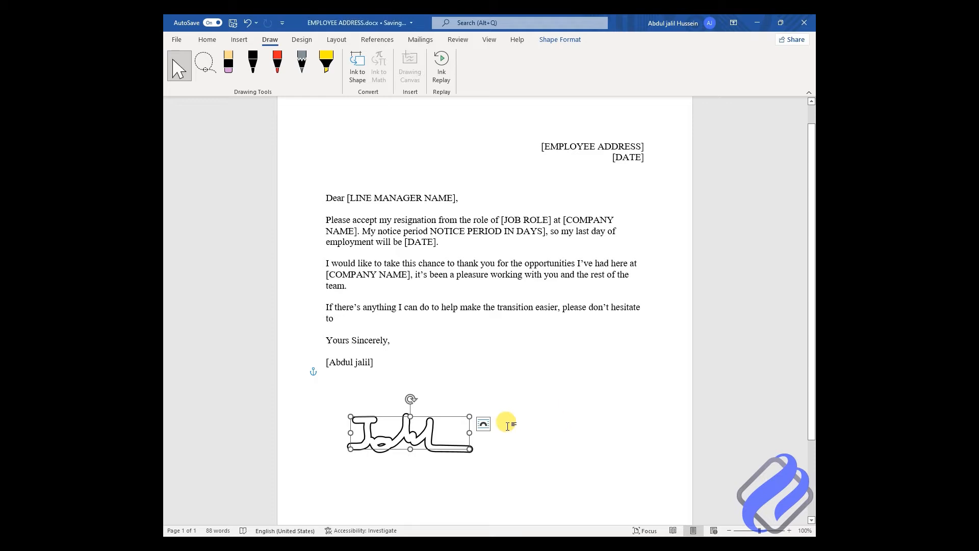
click(483, 425)
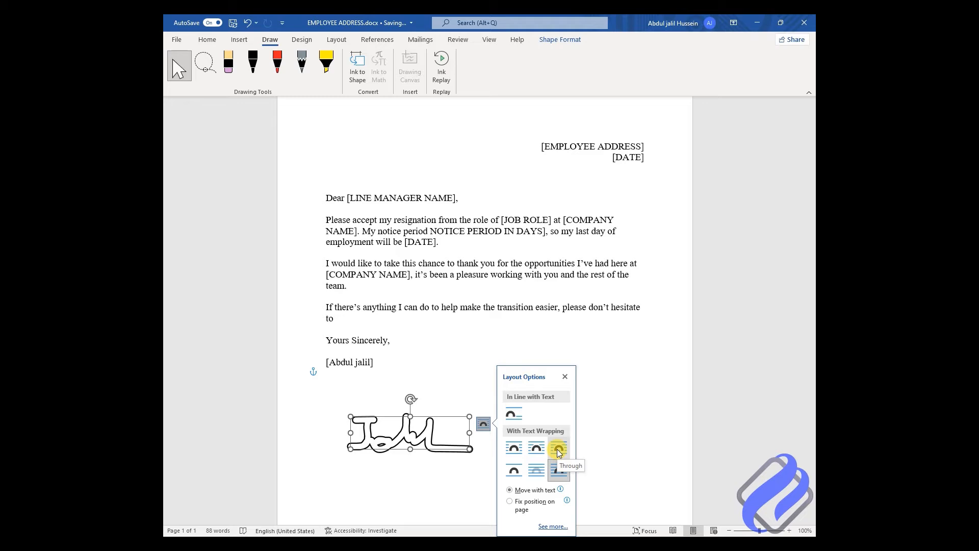
click(455, 371)
click(418, 431)
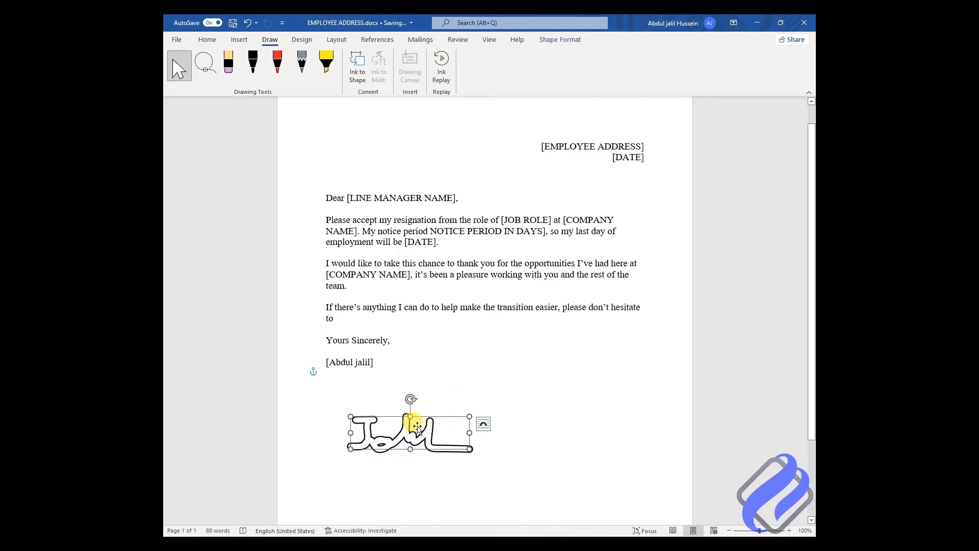
key(Delete)
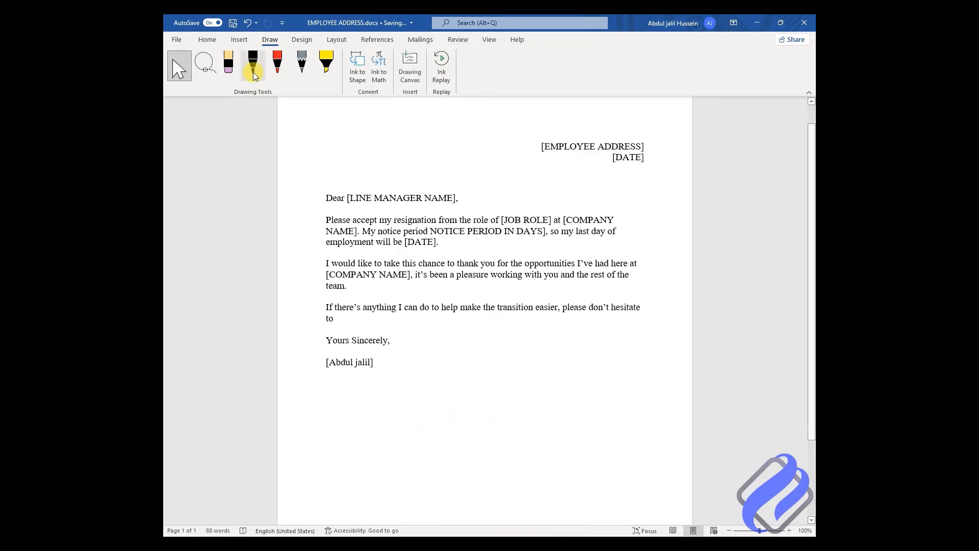
click(253, 66)
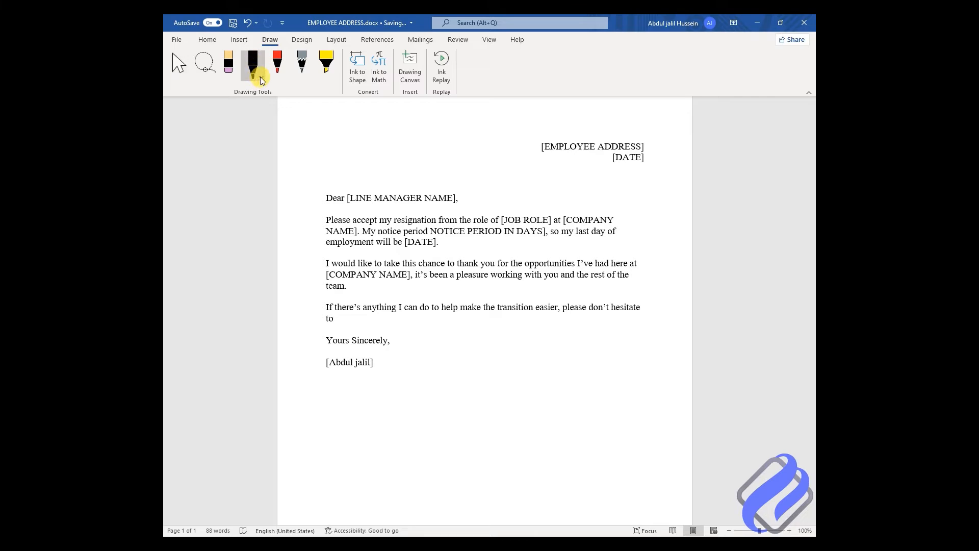
click(261, 77)
click(268, 131)
mouse_move(380, 406)
mouse_down()
mouse_move(423, 401)
mouse_move(399, 414)
mouse_move(386, 452)
mouse_move(443, 446)
mouse_move(439, 437)
mouse_move(448, 448)
mouse_move(468, 445)
mouse_move(496, 386)
mouse_move(566, 446)
mouse_up()
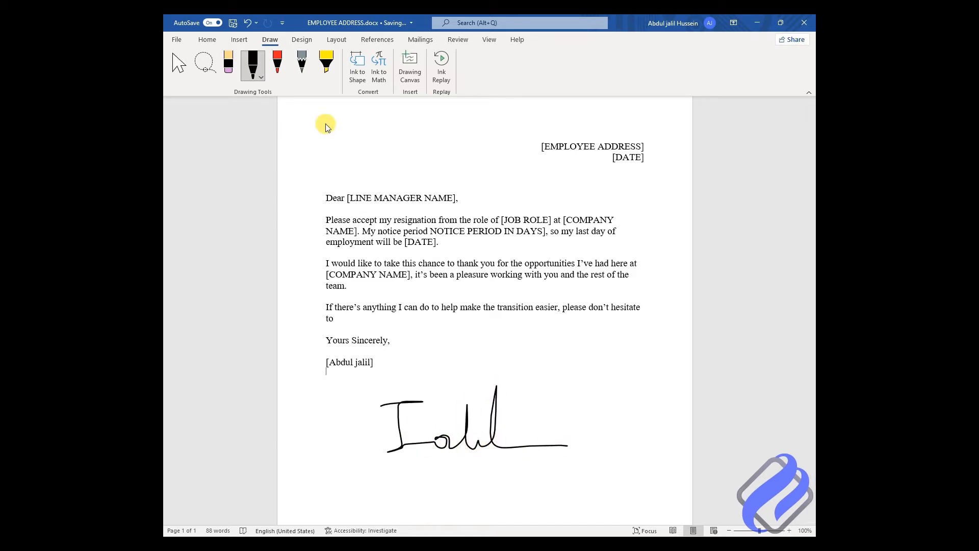
click(176, 65)
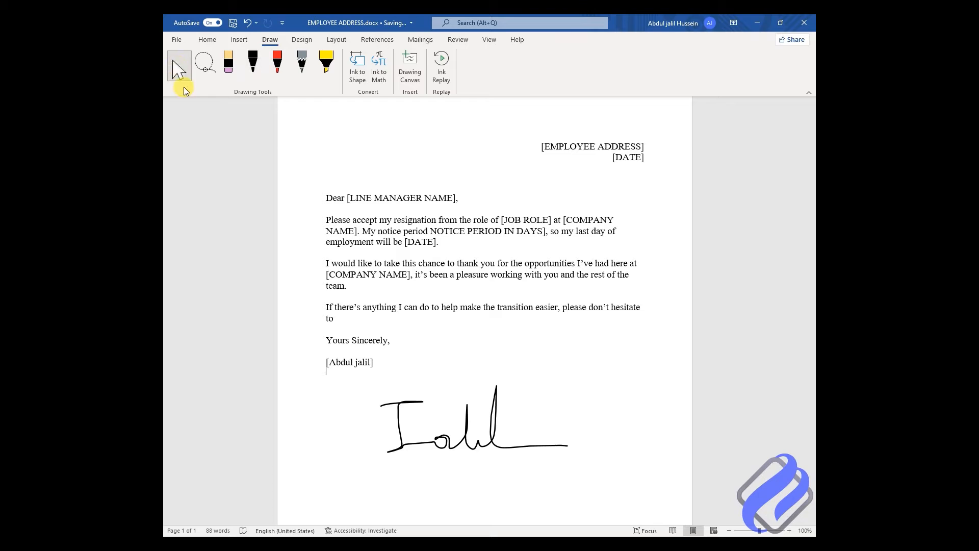
click(465, 430)
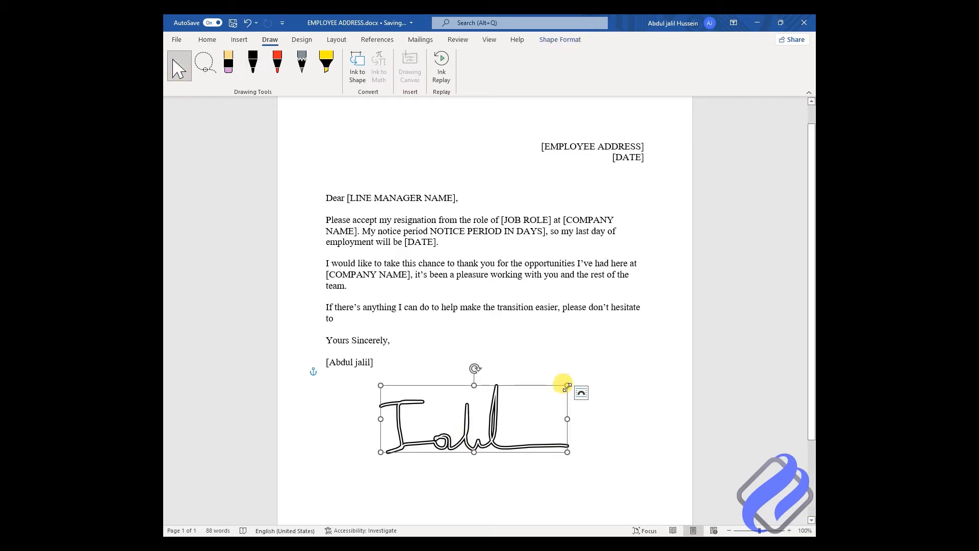
mouse_move(568, 386)
mouse_down()
mouse_move(497, 401)
mouse_move(481, 417)
mouse_move(407, 426)
mouse_move(384, 408)
mouse_up()
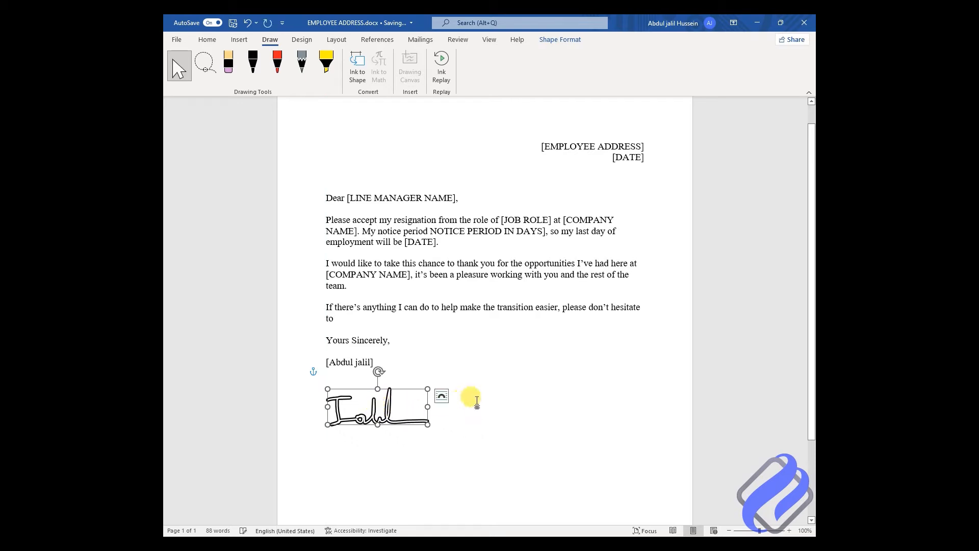
click(463, 427)
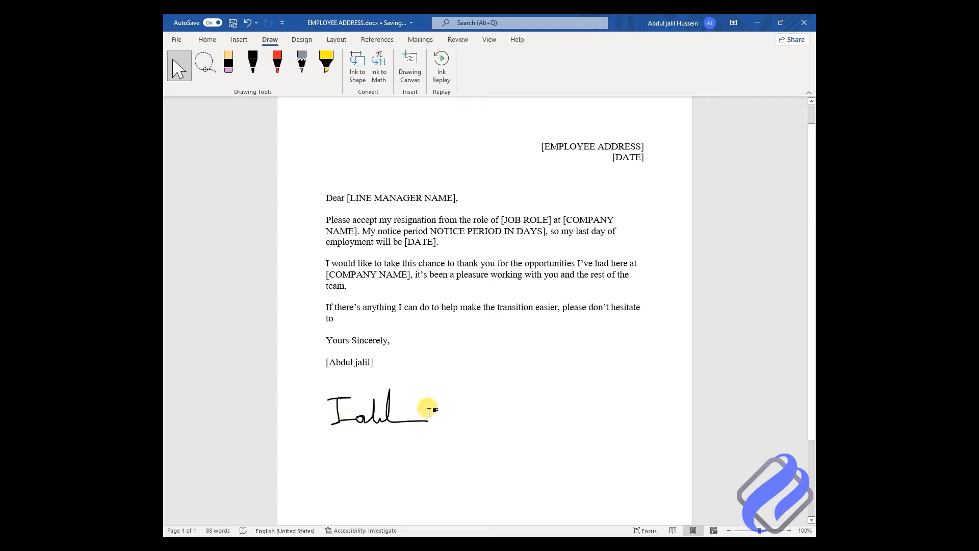
click(386, 402)
key(Delete)
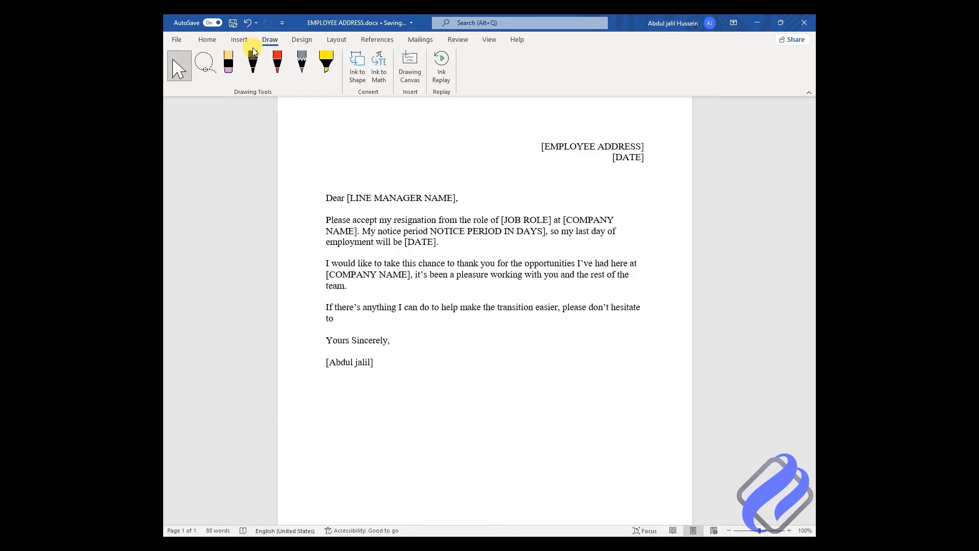
click(252, 66)
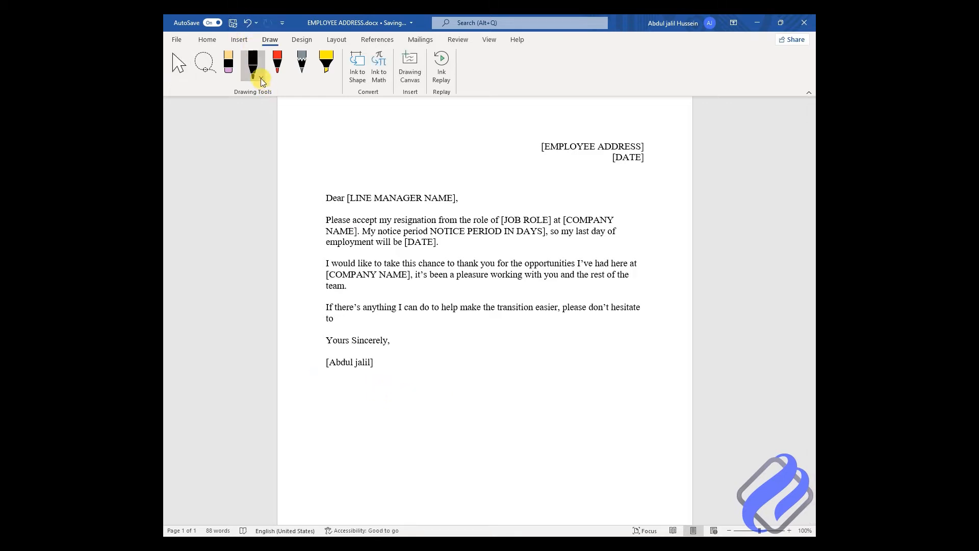
Step: Switch the pen colour to navy and handwrite the signature below the name
click(260, 77)
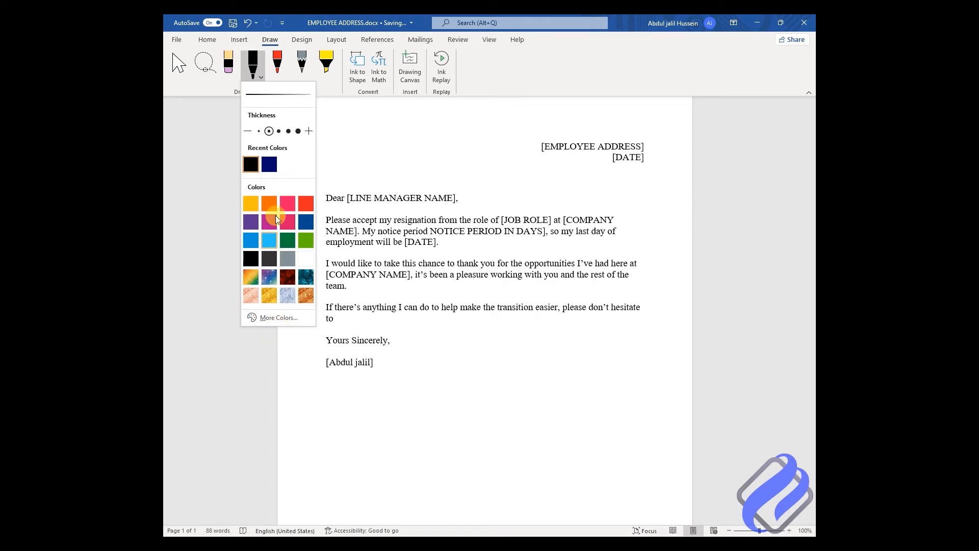
click(270, 164)
drag(352, 395, 359, 395)
mouse_move(350, 442)
mouse_down()
mouse_move(429, 413)
mouse_move(523, 436)
mouse_up()
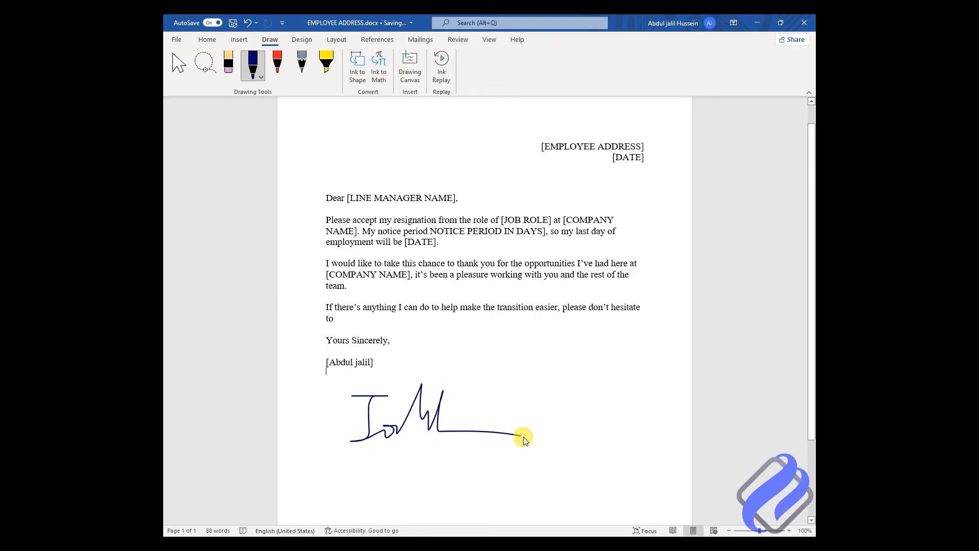
Step: Select the ink signature and shrink it to sit neatly under the name line
click(171, 63)
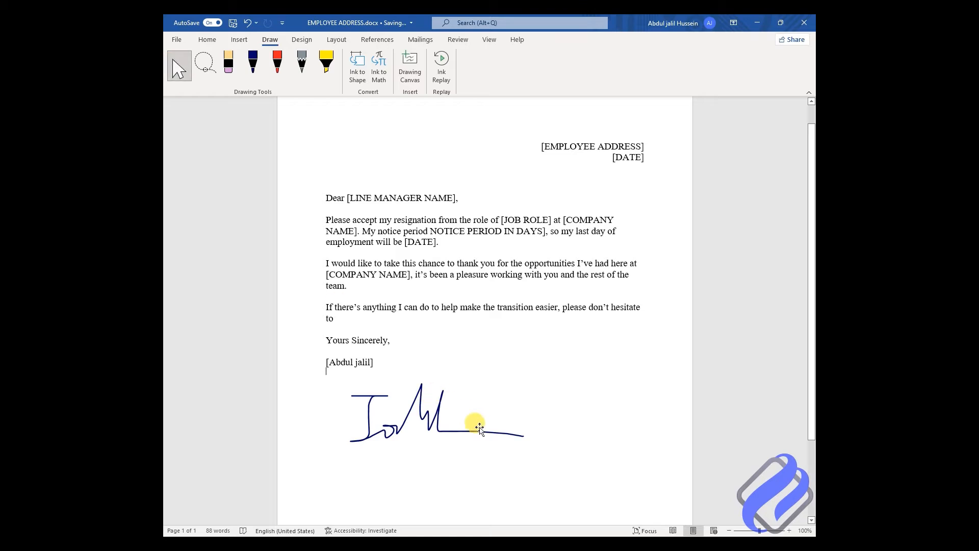
click(440, 431)
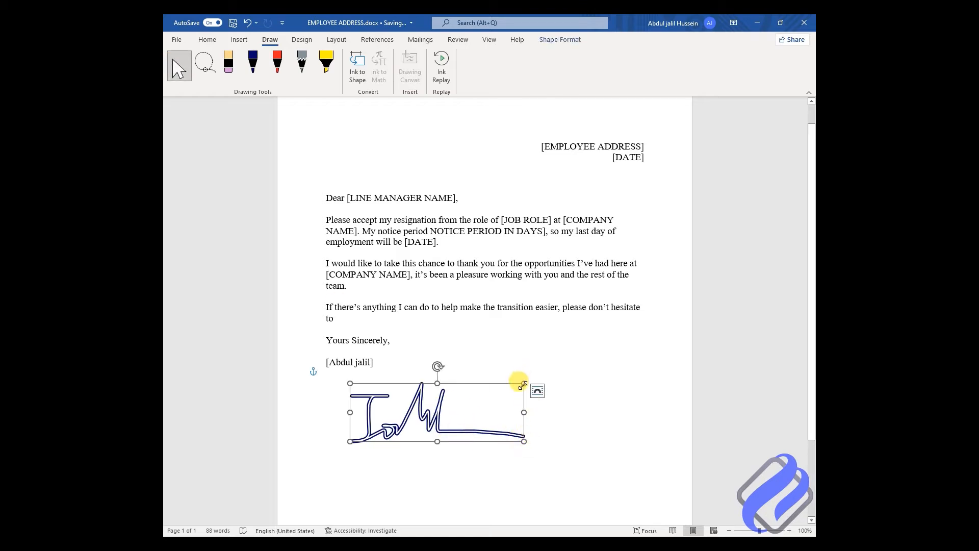
mouse_move(523, 383)
mouse_down()
mouse_move(509, 376)
mouse_move(400, 396)
mouse_move(383, 412)
mouse_move(378, 397)
mouse_up()
click(490, 397)
click(485, 400)
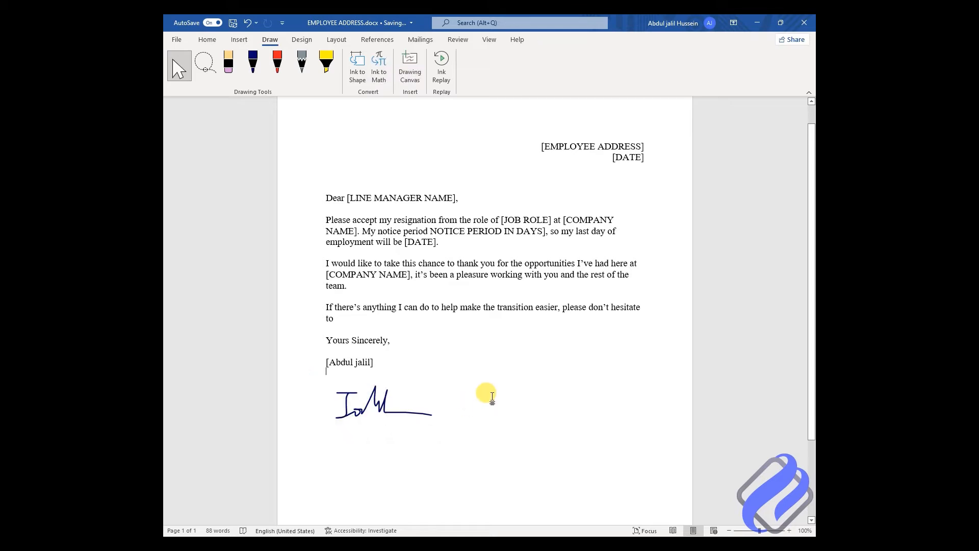
scroll(430, 388, down, 2)
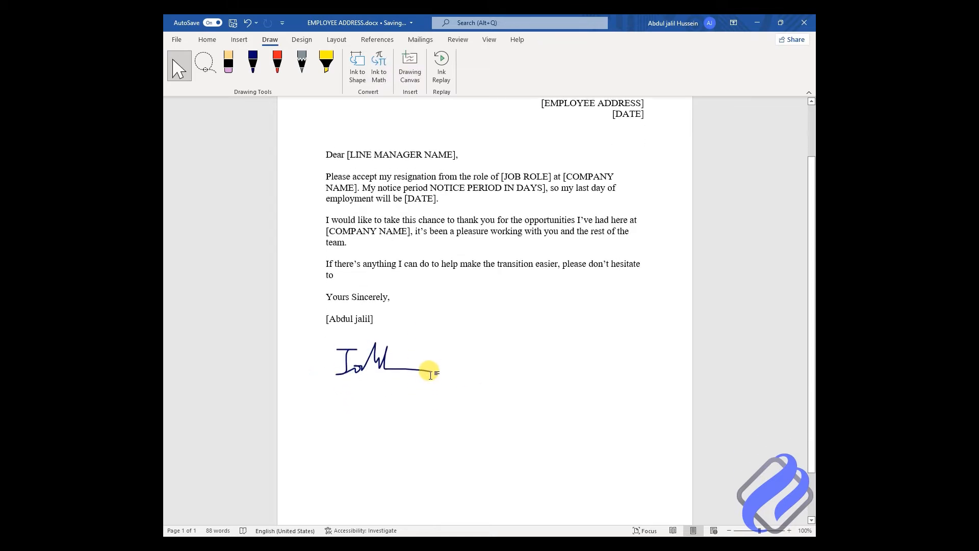
click(371, 351)
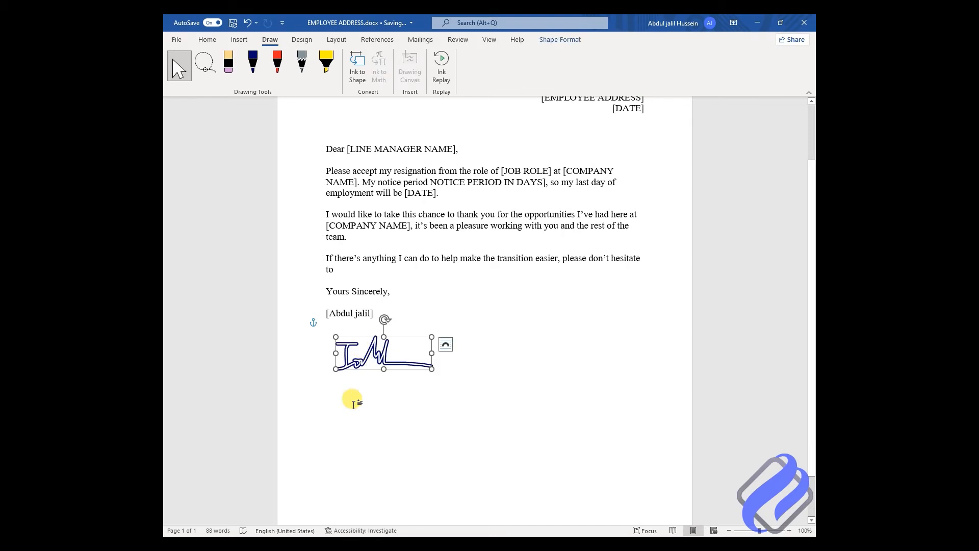
scroll(548, 375, up, 3)
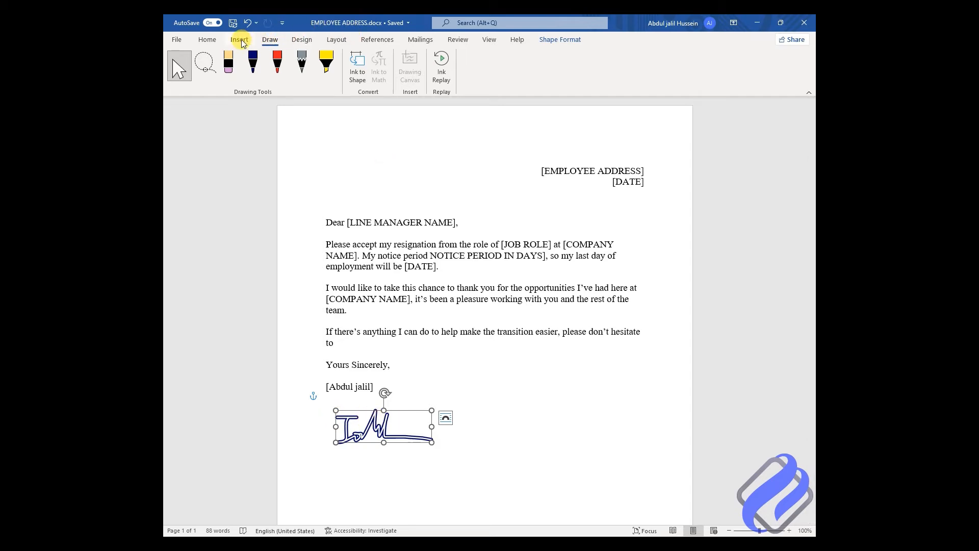
Step: Save the selected ink signature to the Quick Part Gallery as 'kk', then delete it from the letter
click(240, 39)
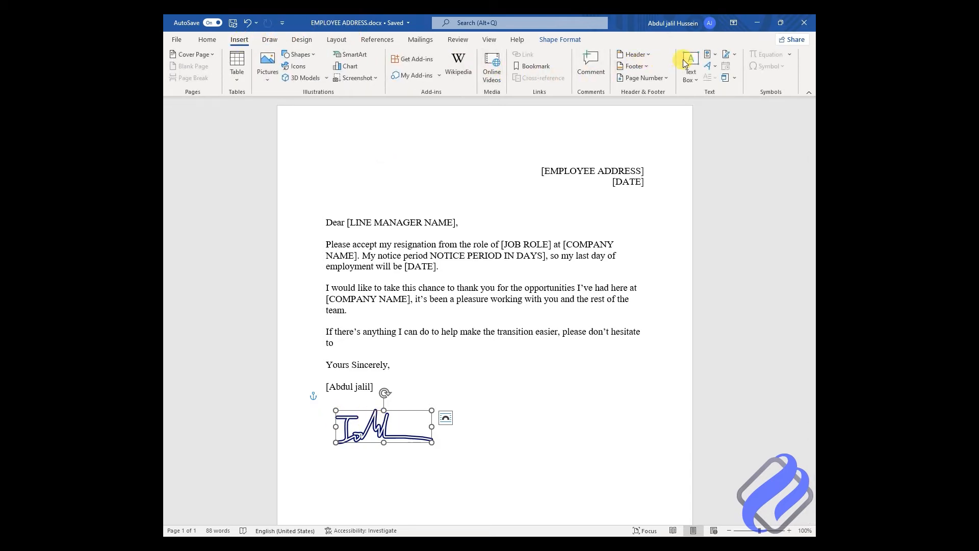
click(711, 55)
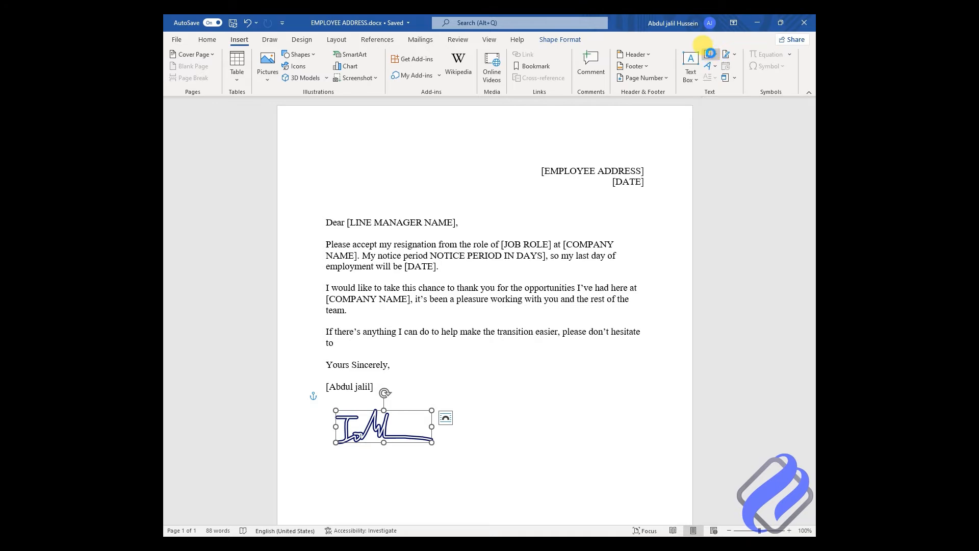
click(711, 54)
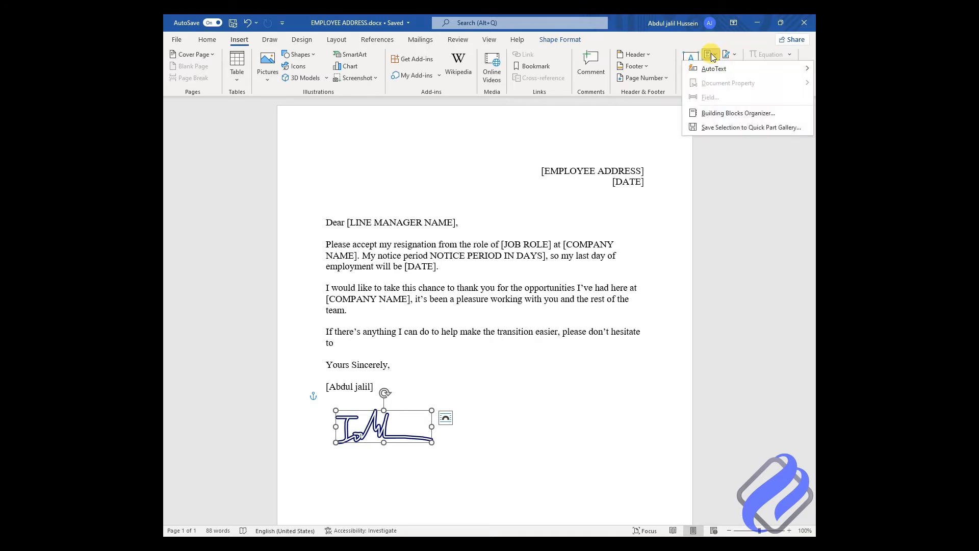
click(720, 127)
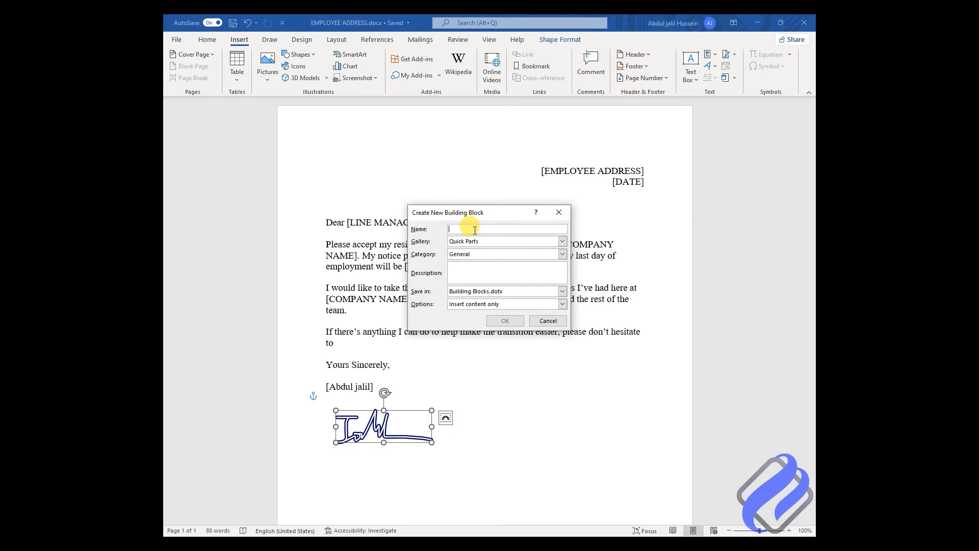
text(kk)
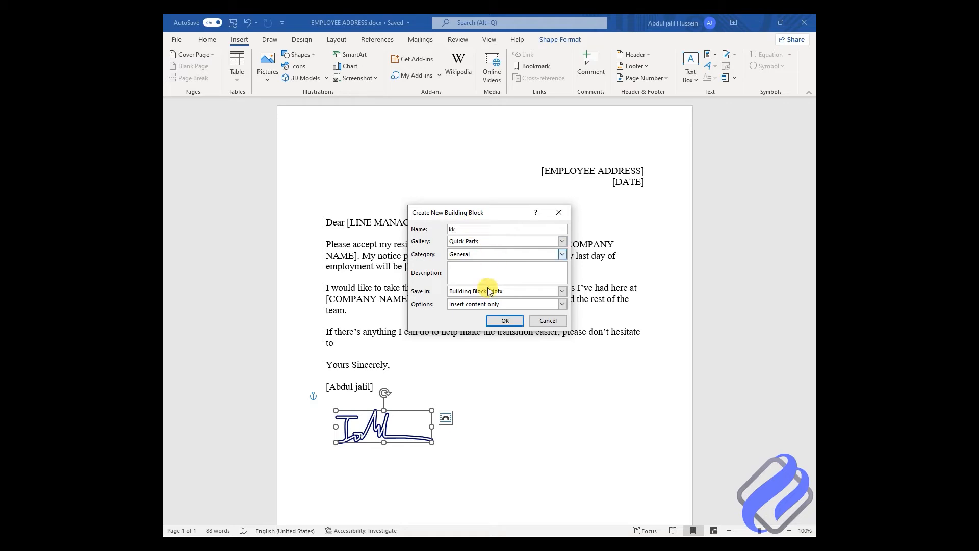
click(504, 321)
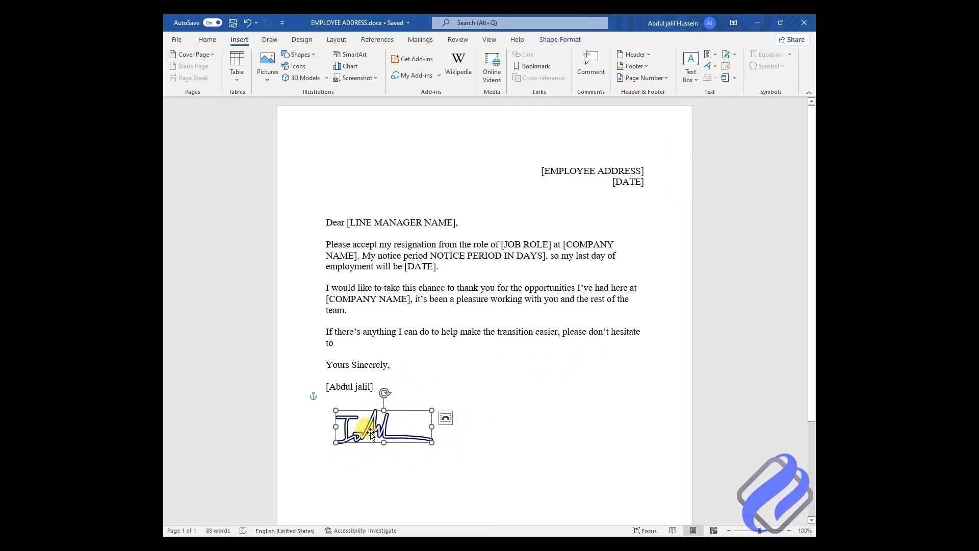
key(Delete)
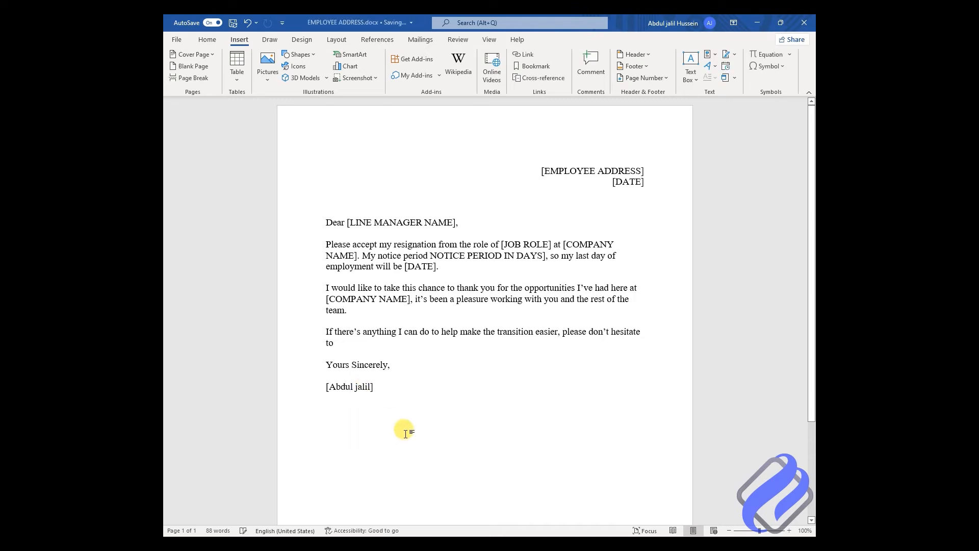
Step: Insert the 'kk' Quick Part under the name and move it to the left margin
scroll(404, 371, down, 2)
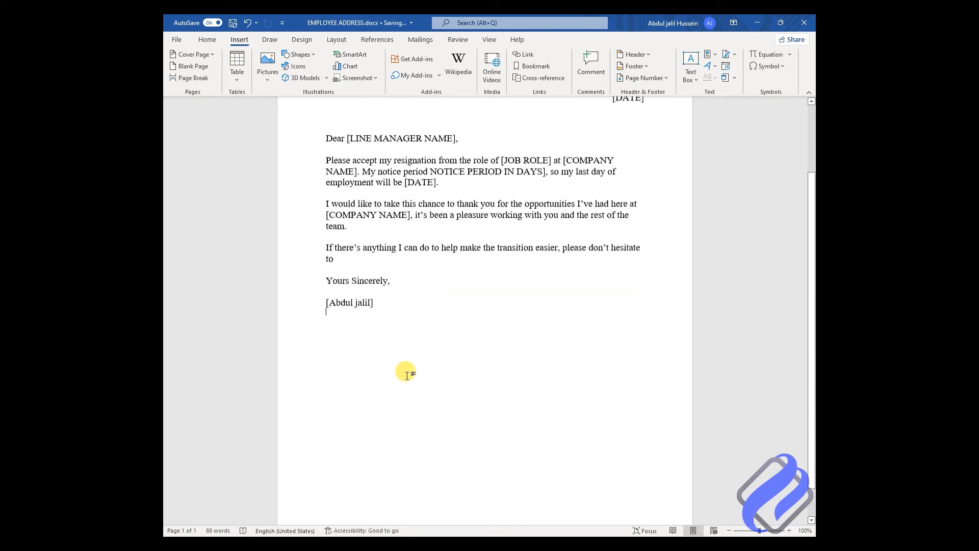
scroll(407, 375, up, 2)
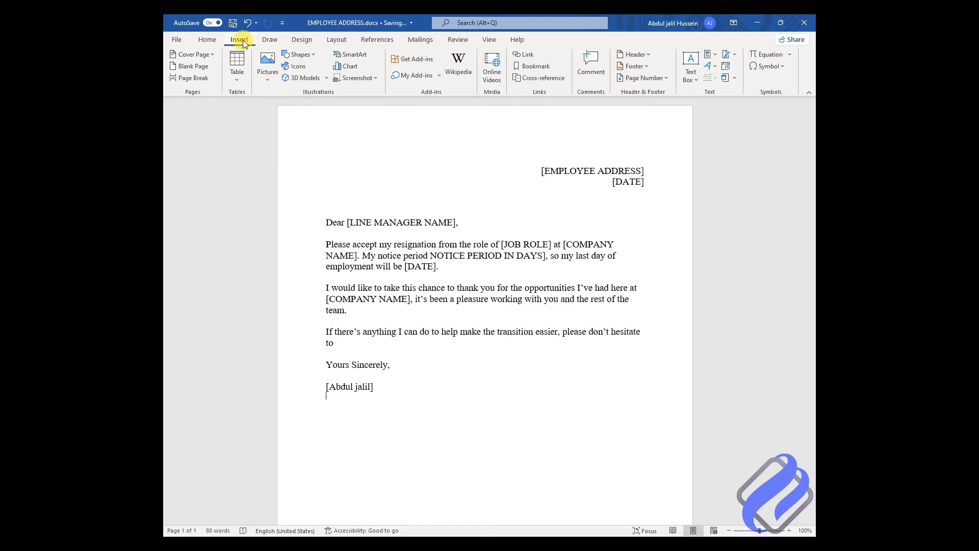
click(714, 55)
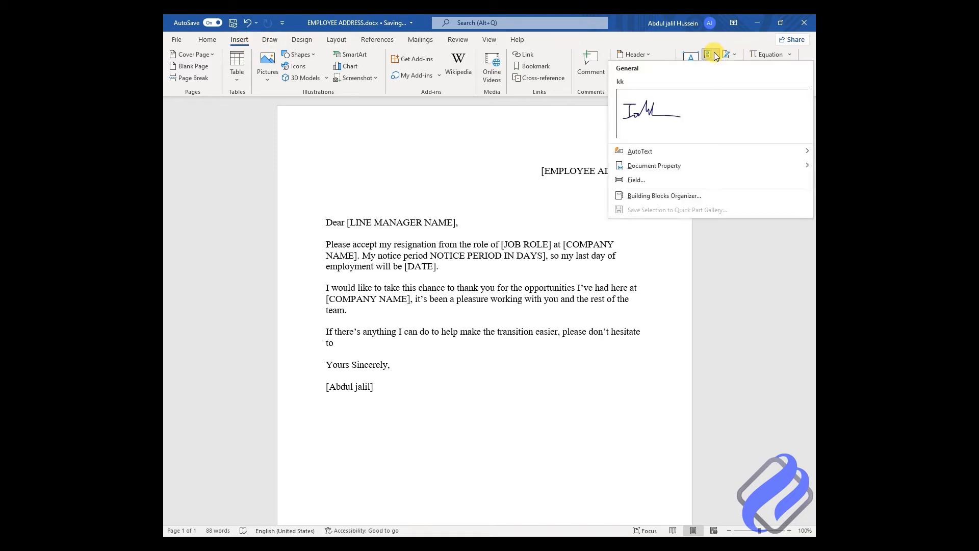
click(647, 108)
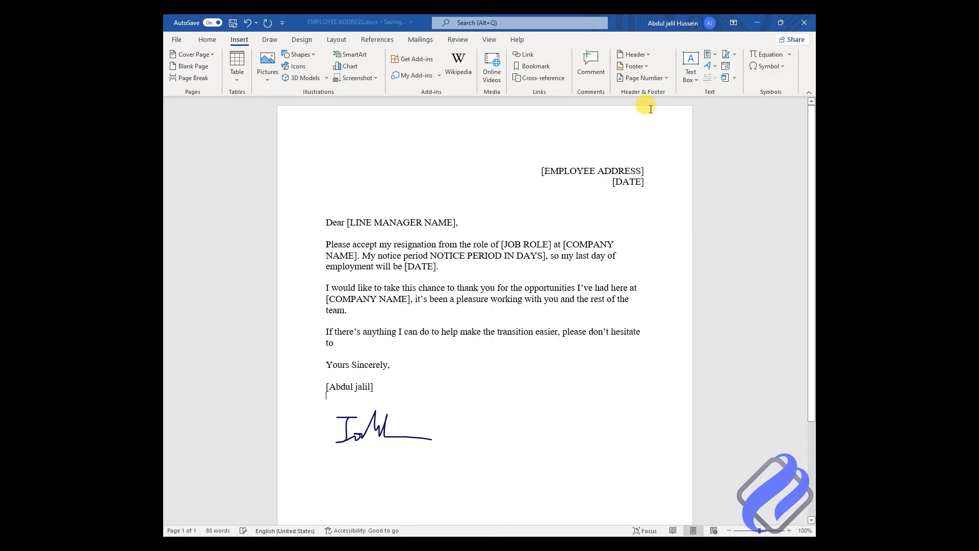
click(375, 426)
drag(376, 427, 368, 426)
click(501, 421)
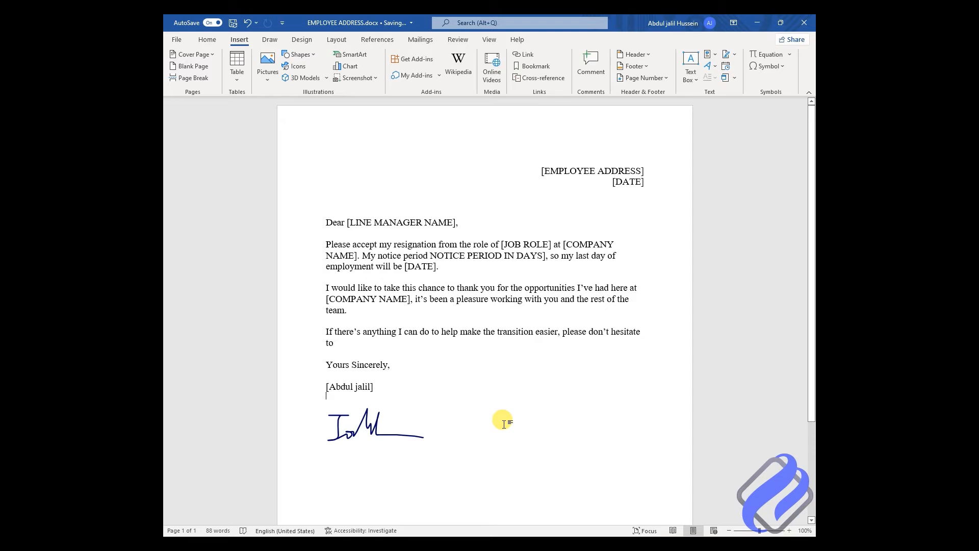
Step: Resize the kk signature smaller from its corner handle
scroll(503, 423, down, 5)
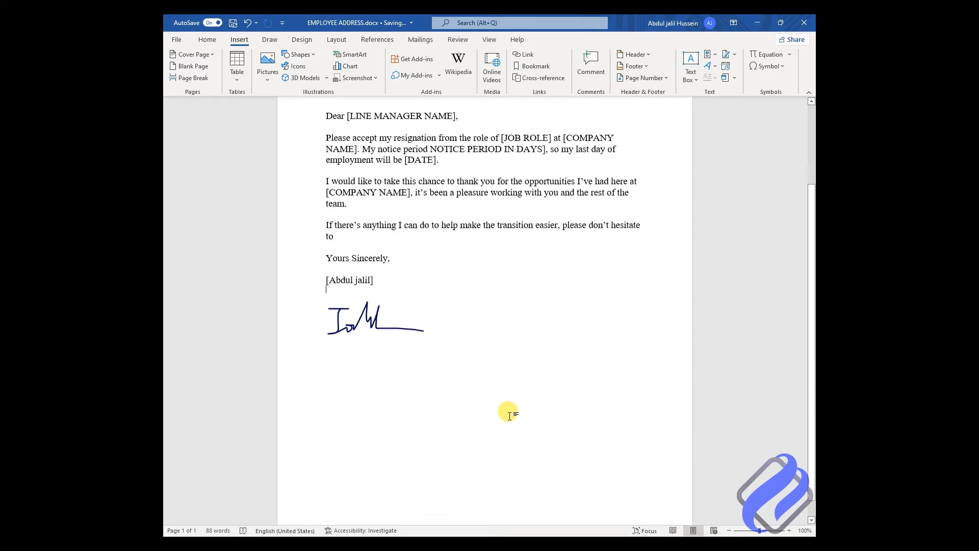
click(371, 296)
click(531, 350)
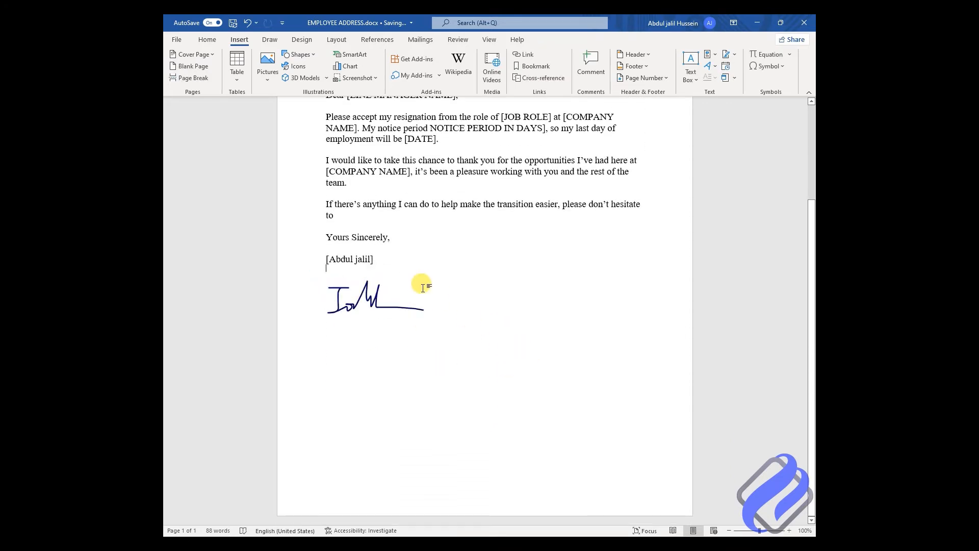
click(381, 297)
mouse_move(424, 281)
mouse_down()
mouse_move(396, 284)
mouse_move(420, 276)
mouse_move(405, 284)
mouse_up()
click(518, 334)
click(364, 295)
click(545, 338)
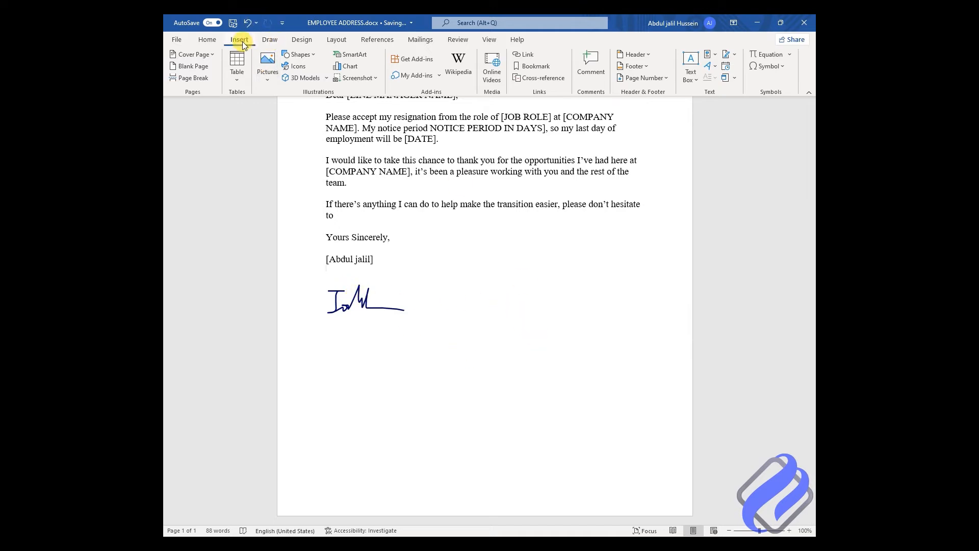
Step: Insert the WhatsApp signature photo from the Downloads folder
click(267, 65)
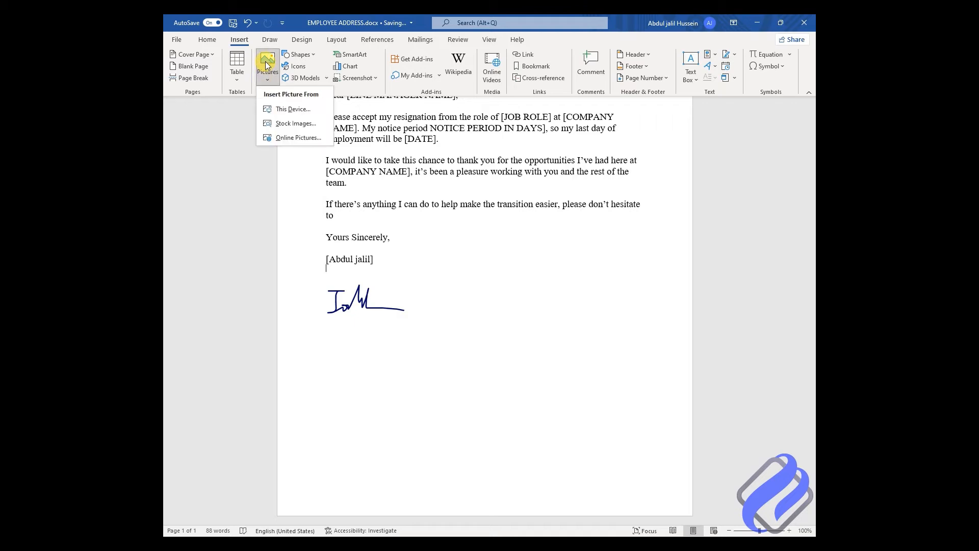
click(293, 109)
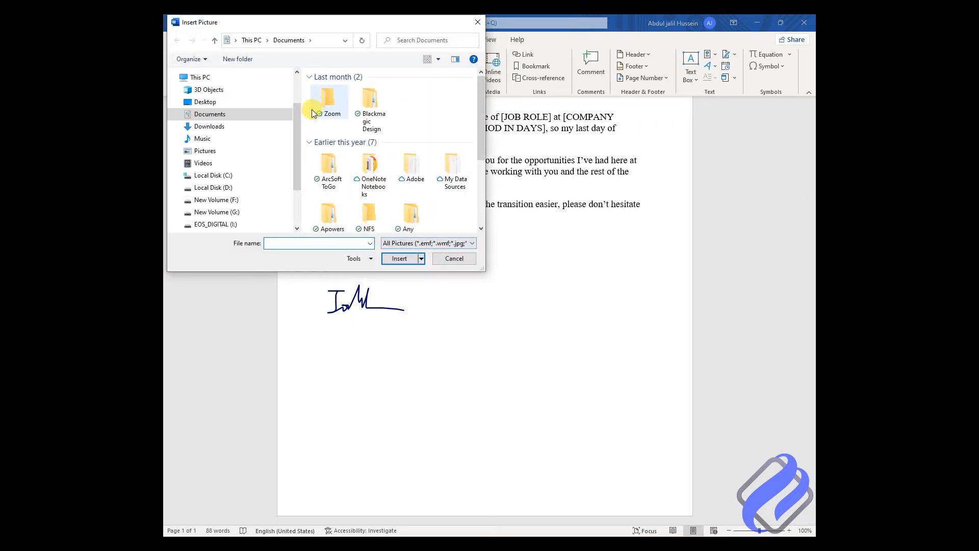
click(209, 126)
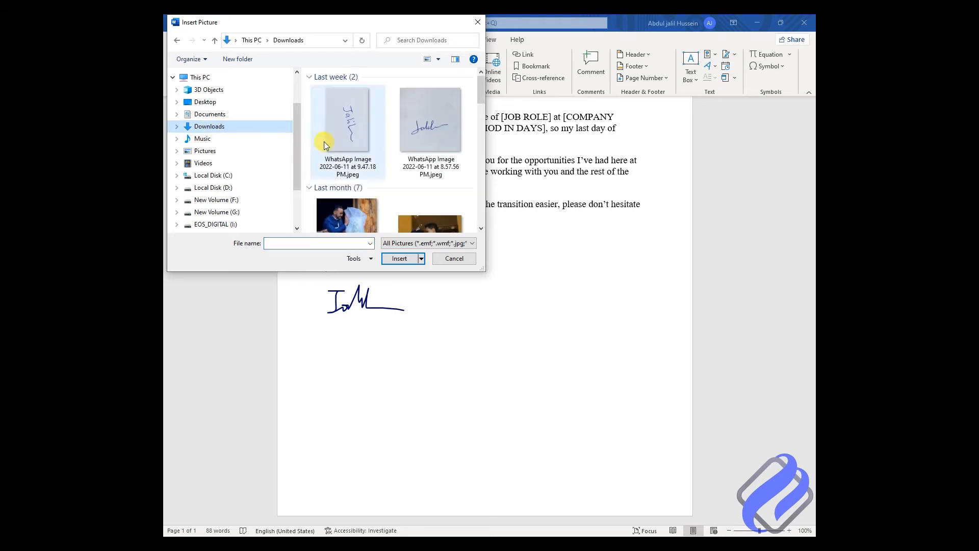
click(430, 119)
double_click(426, 116)
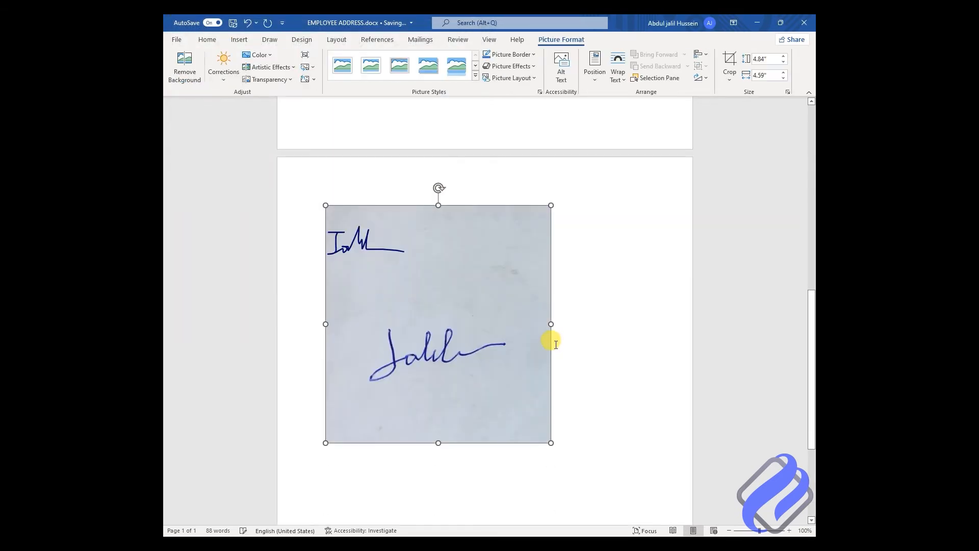
Step: Set the photo to In Front of Text, shrink it, and place it beside 'Yours Sincerely'
click(360, 241)
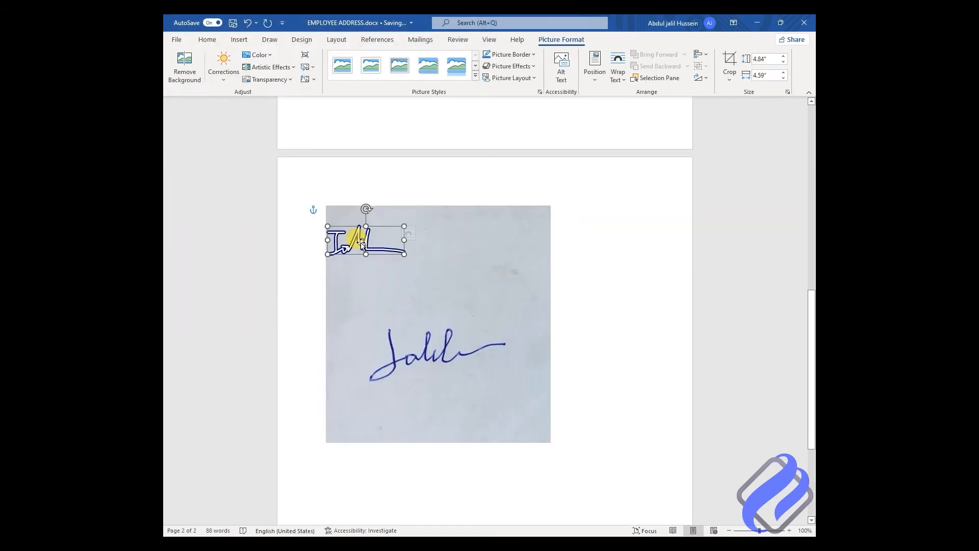
click(517, 286)
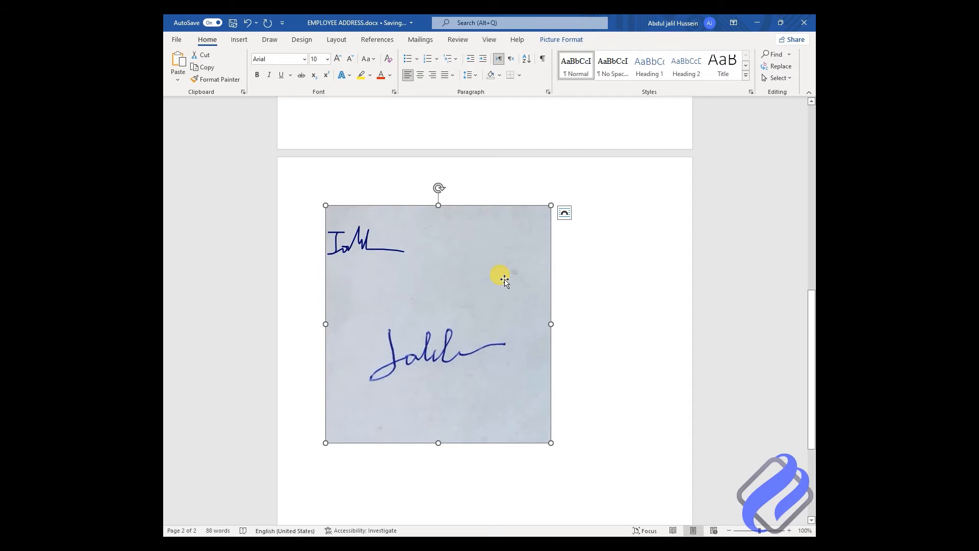
click(563, 213)
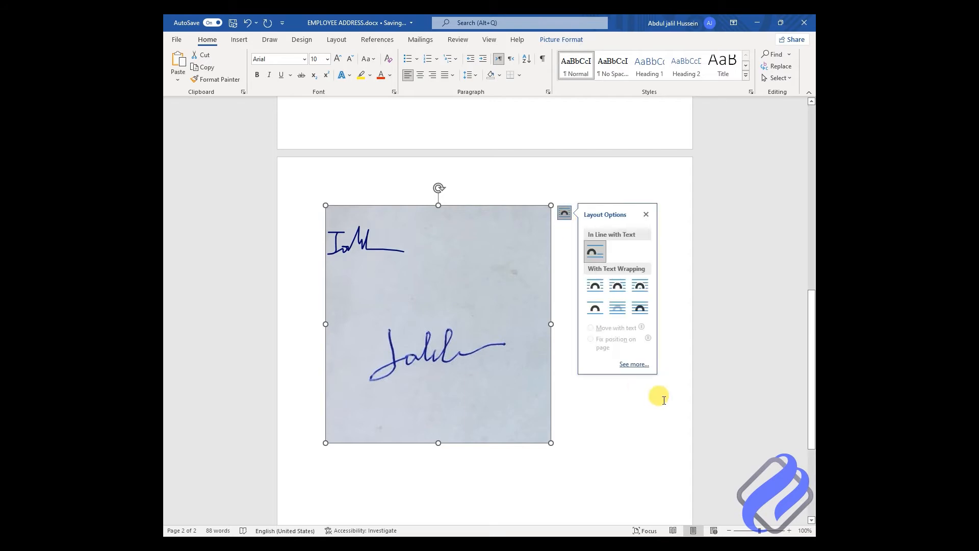
click(639, 307)
drag(466, 185, 573, 361)
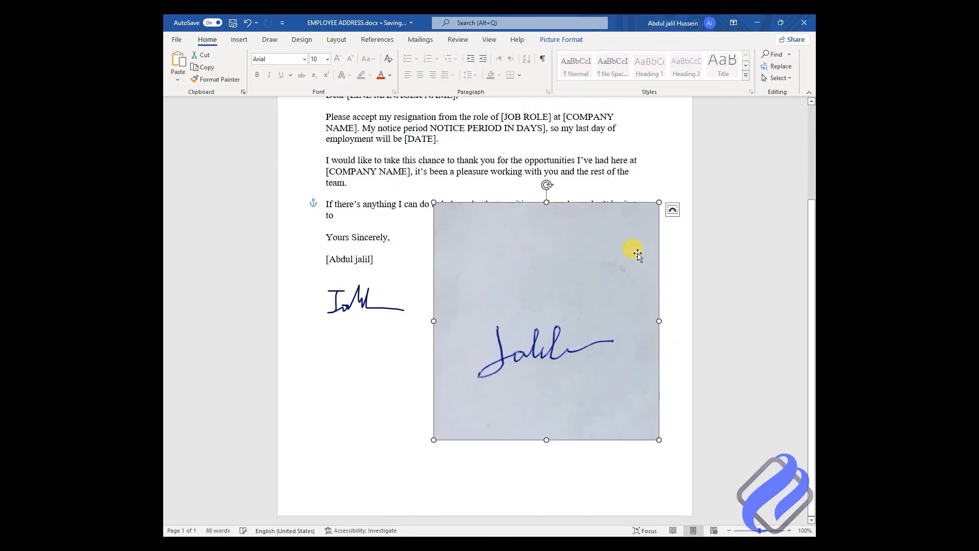
drag(629, 241, 551, 313)
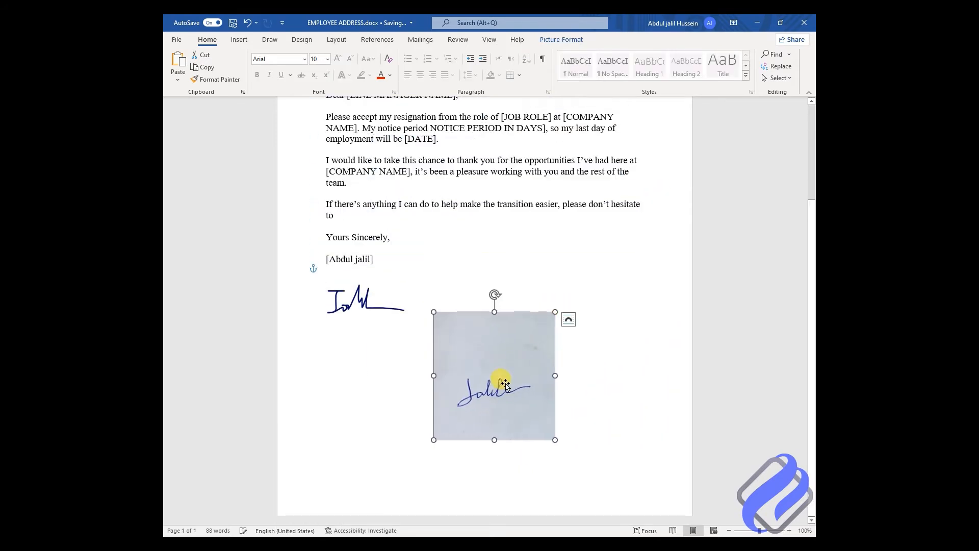
drag(466, 389, 500, 323)
drag(589, 249, 558, 280)
drag(508, 337, 523, 296)
click(625, 310)
Step: Apply the Brightness +40% Contrast -40% correction to the signature photo
click(503, 293)
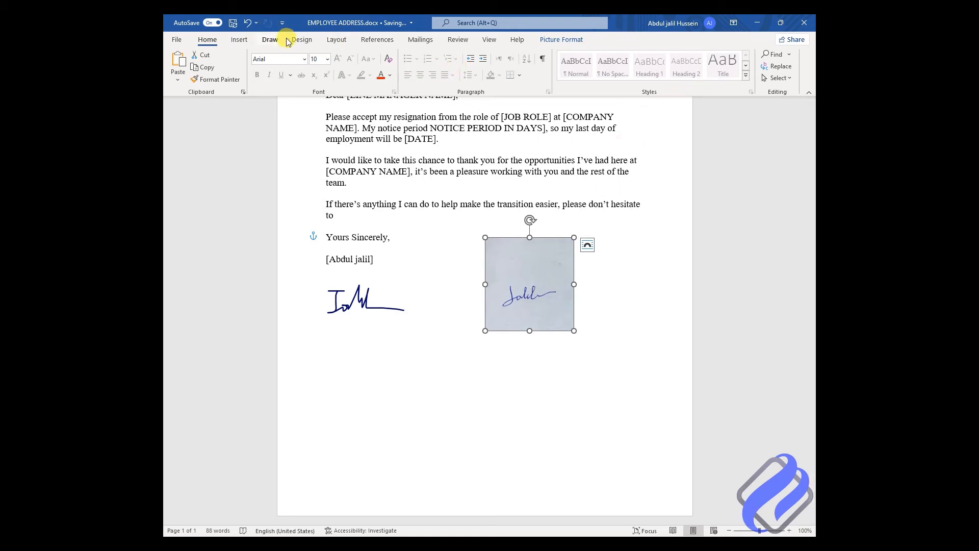
click(552, 40)
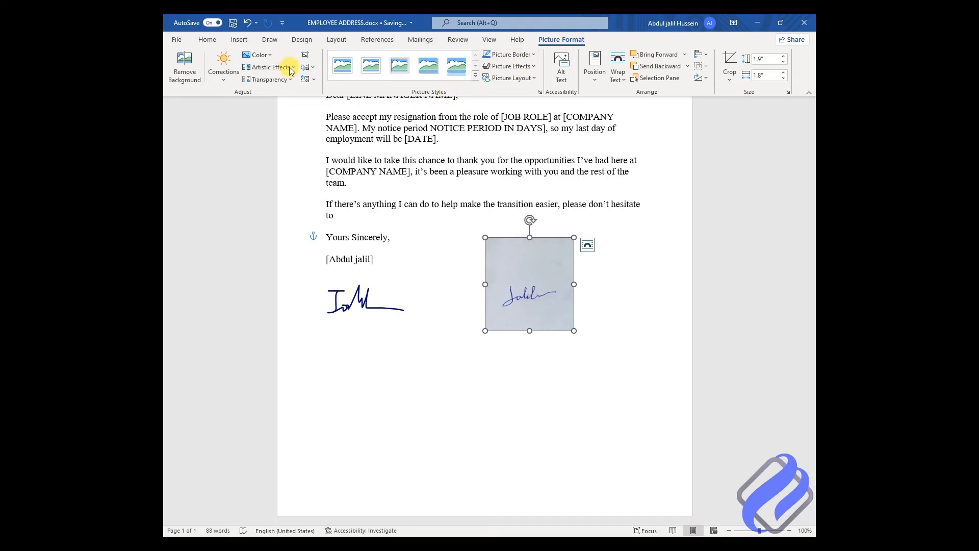
click(223, 80)
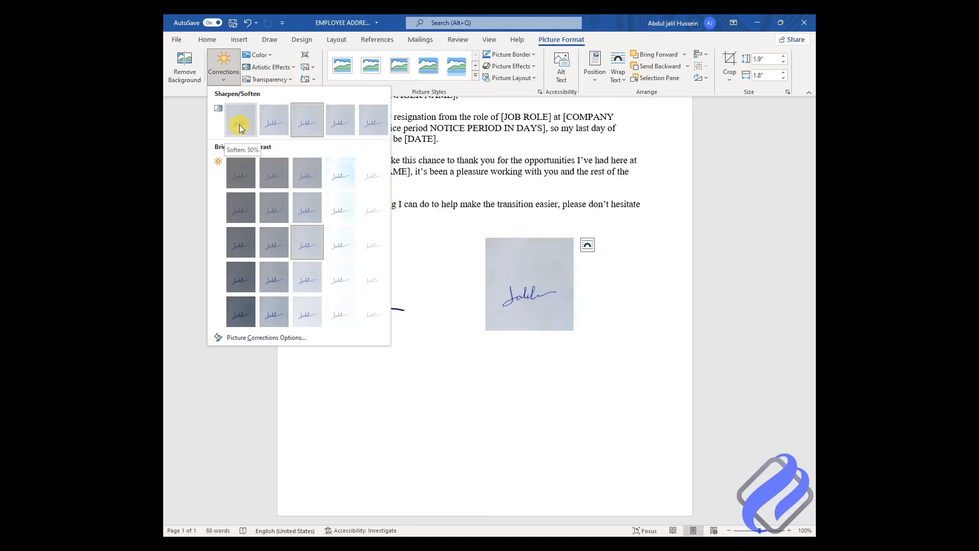
click(368, 178)
Step: Shrink the lightened photo and move it below the large ink signature
click(538, 345)
click(521, 310)
drag(572, 232, 548, 260)
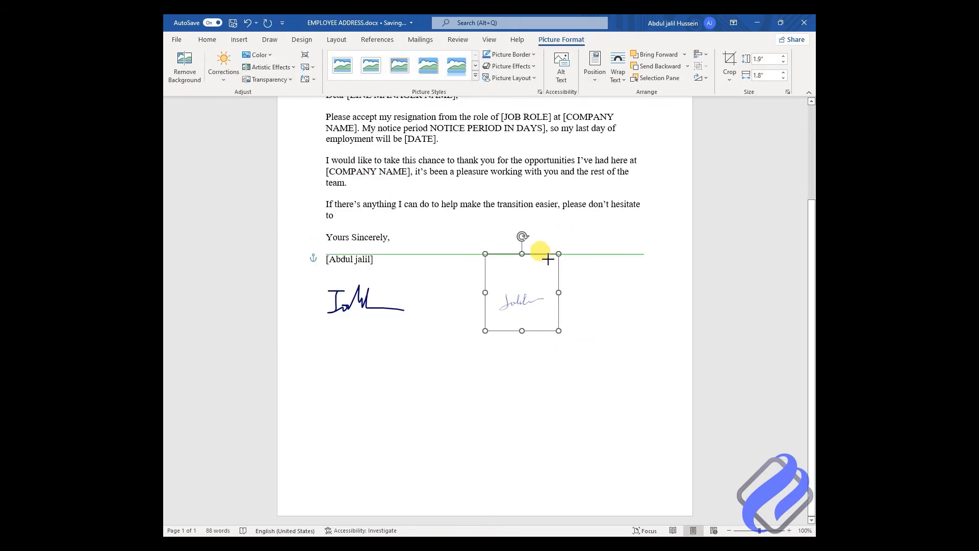
mouse_move(516, 296)
mouse_down()
mouse_move(361, 355)
mouse_move(358, 367)
mouse_move(428, 290)
mouse_up()
click(476, 344)
Step: Delete the large ink signature from the letter
click(548, 344)
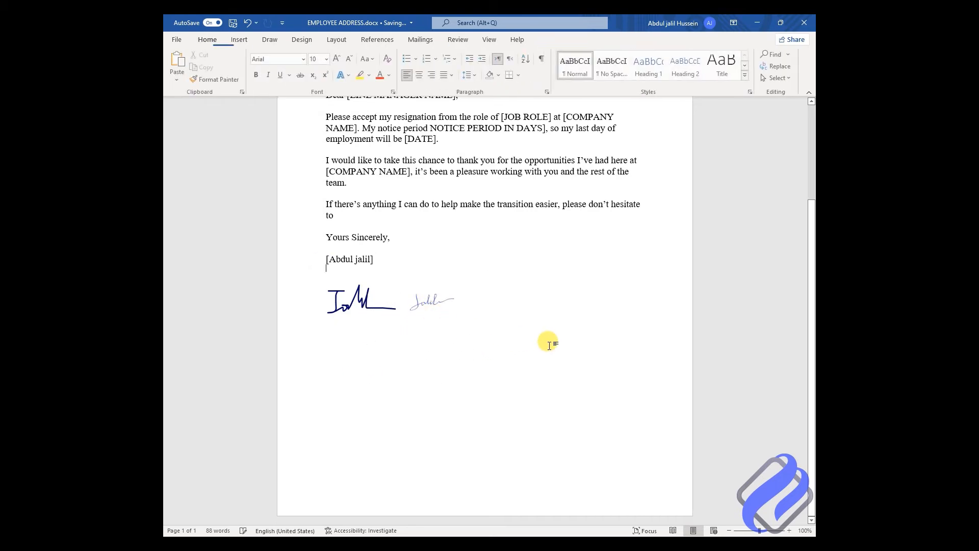
click(344, 305)
key(Delete)
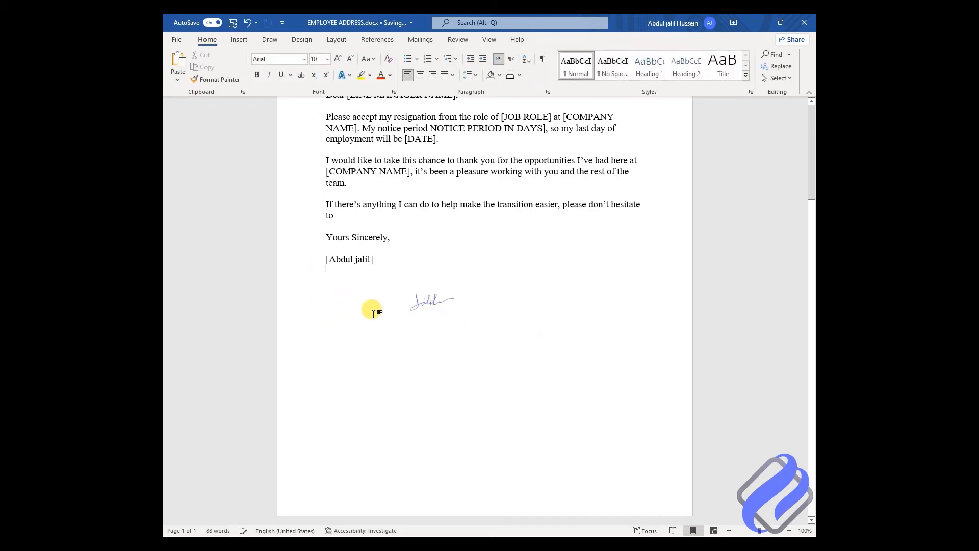
Step: Move the faded photo left under the name and shorten it from the top edge
drag(420, 301, 343, 313)
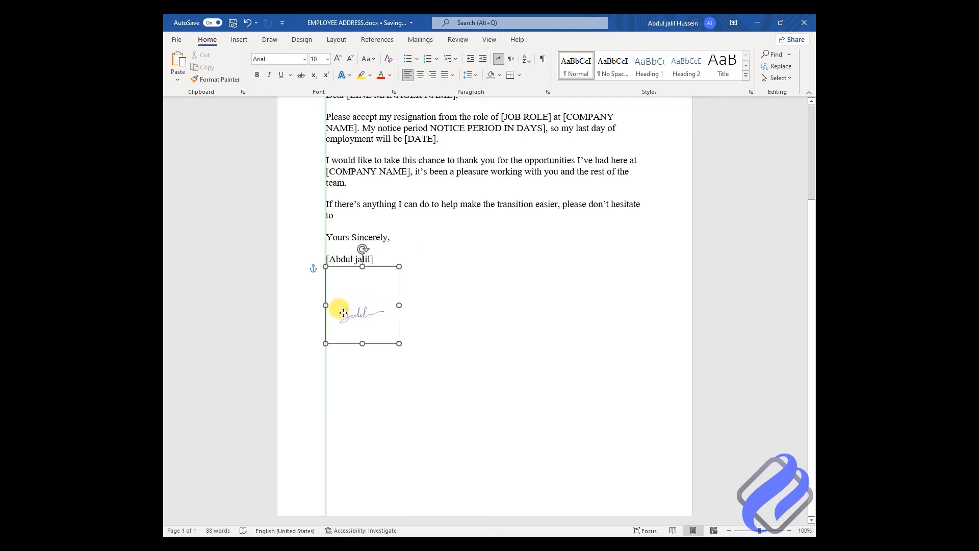
mouse_move(362, 262)
mouse_down()
mouse_move(361, 281)
mouse_move(359, 269)
mouse_move(469, 305)
mouse_up()
click(472, 302)
click(364, 301)
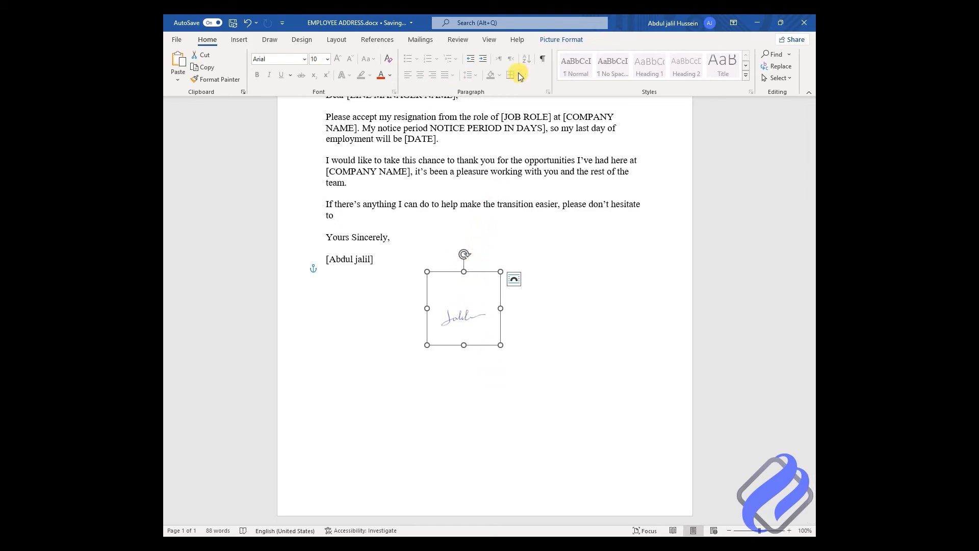
click(551, 40)
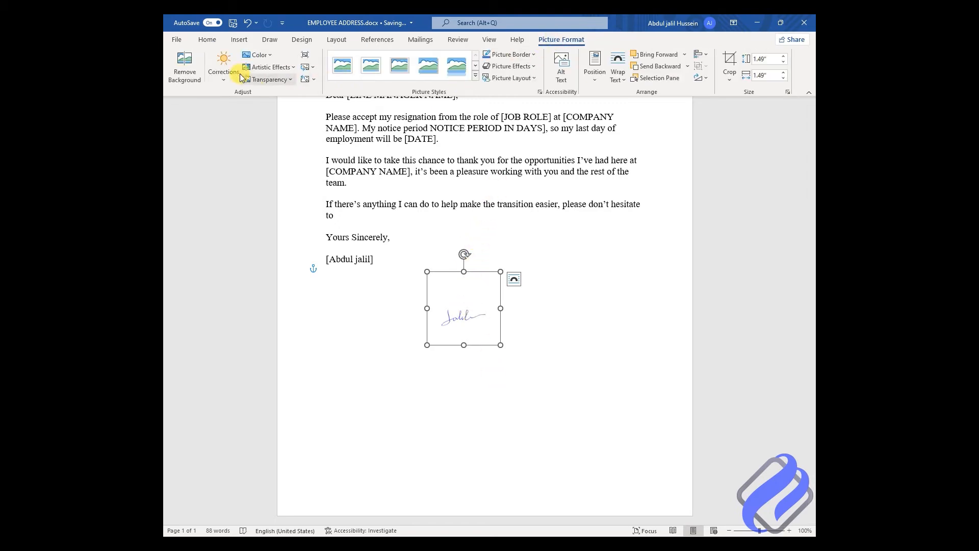
Step: Use Remove Background, marking the signature's start, lower strokes and tail as areas to keep, then Keep Changes
click(189, 78)
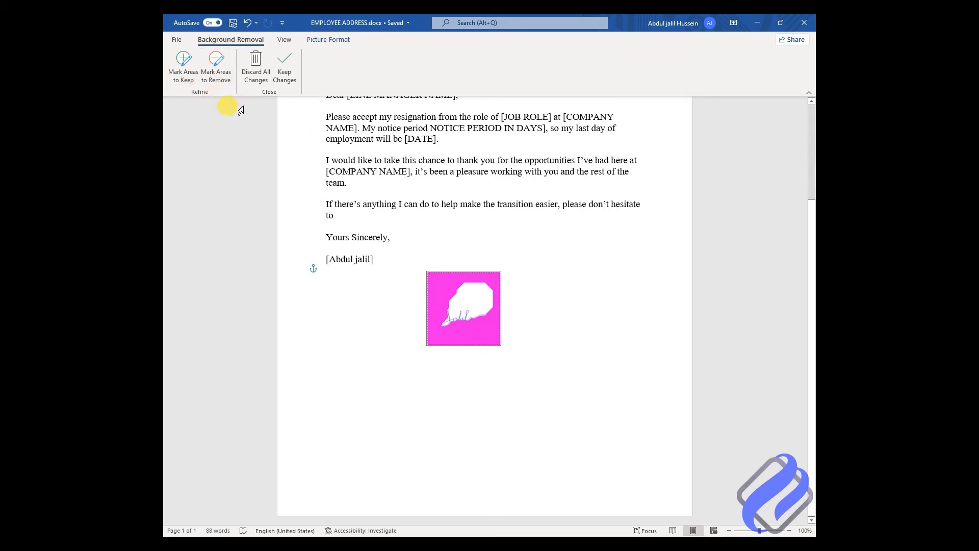
click(183, 67)
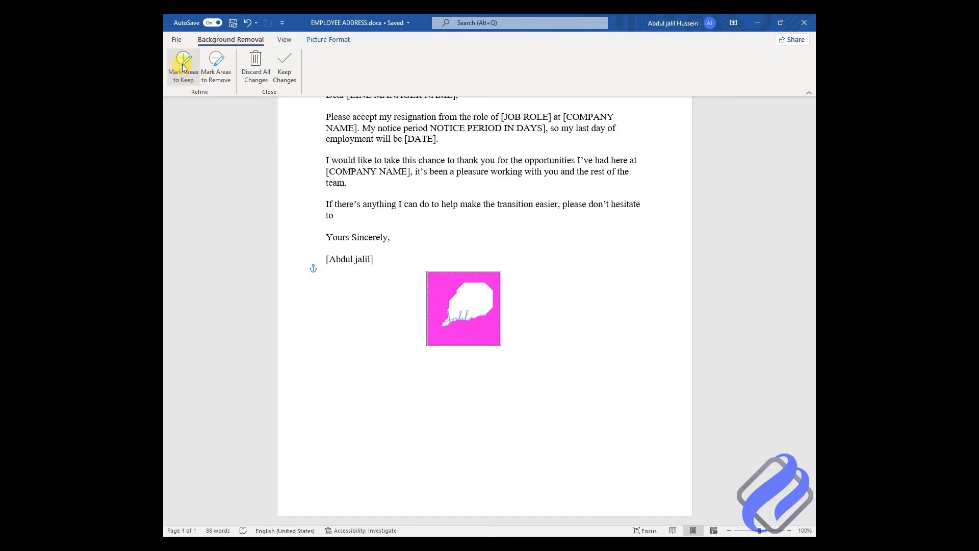
click(463, 320)
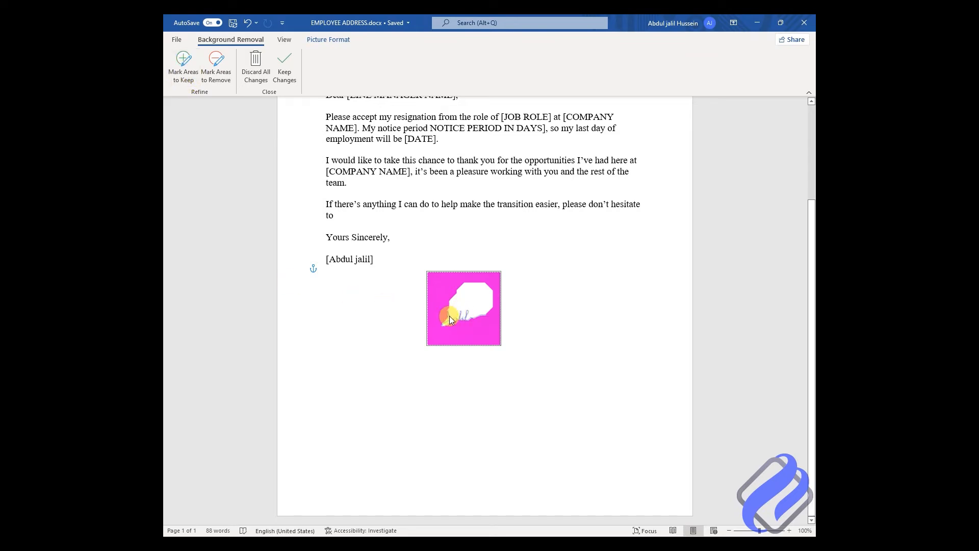
click(448, 318)
click(185, 65)
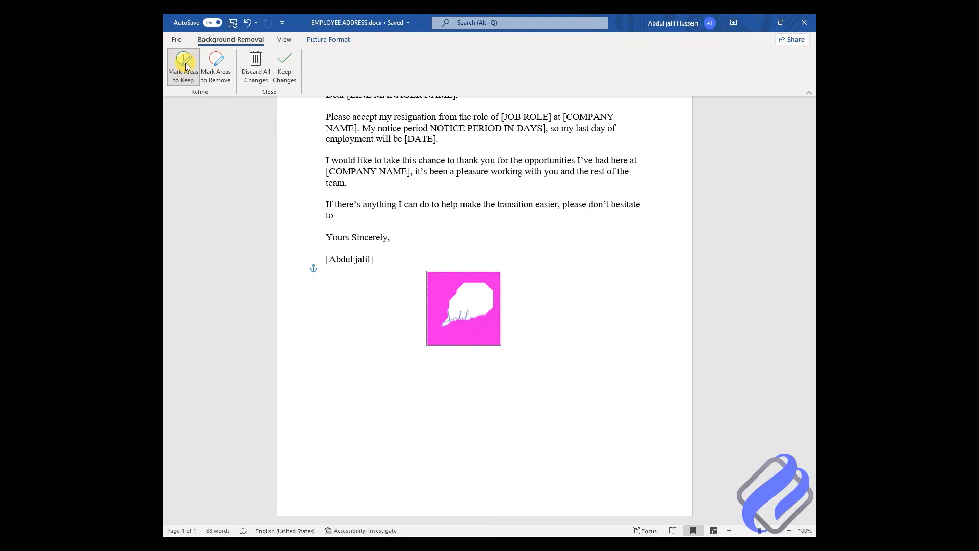
click(449, 311)
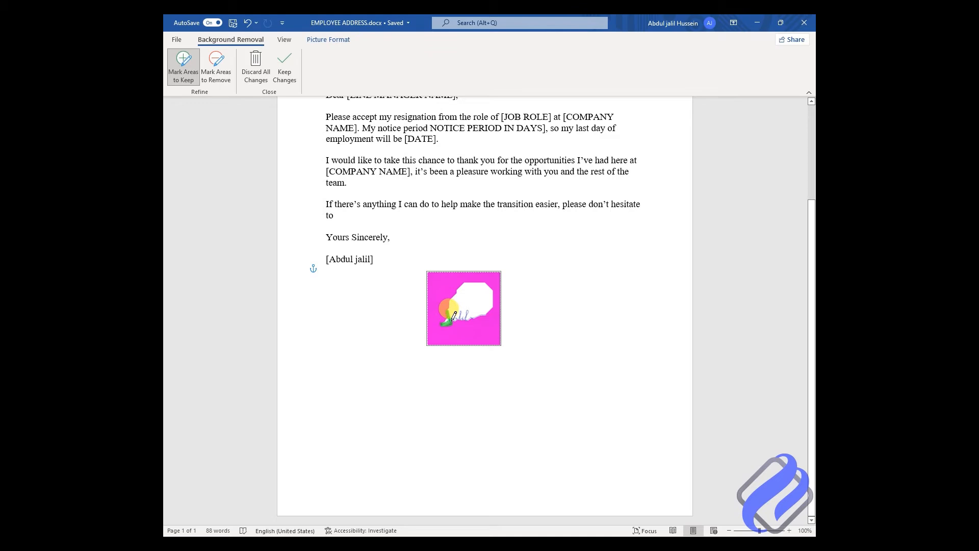
drag(456, 314, 462, 312)
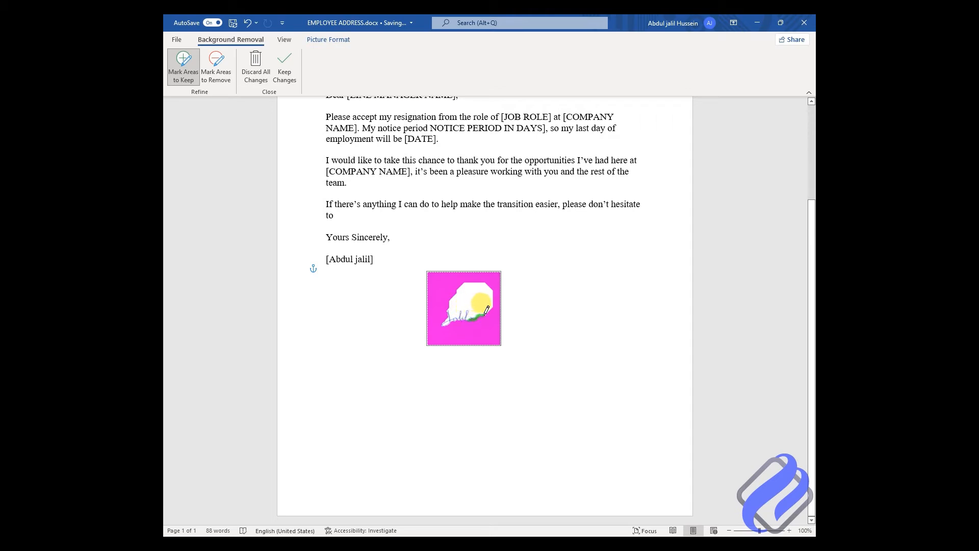
drag(484, 315, 486, 315)
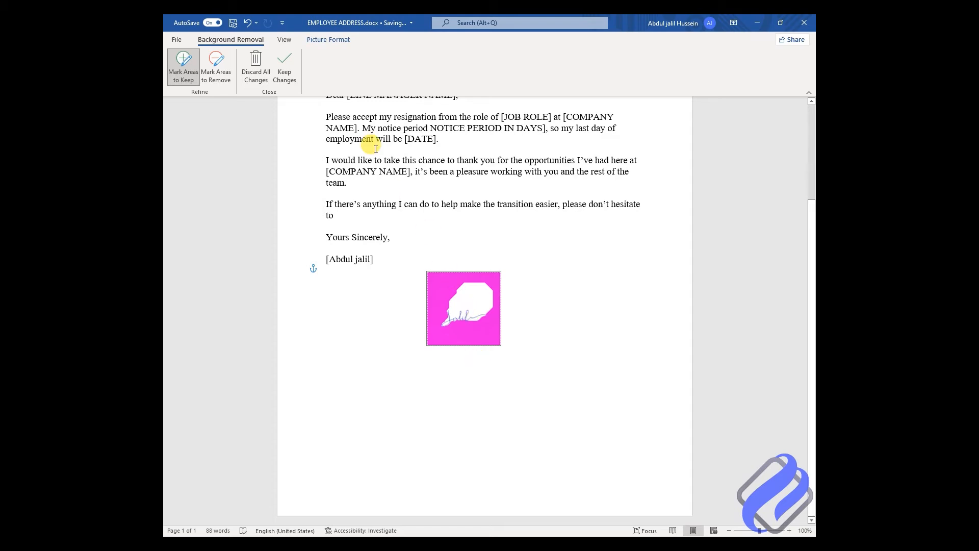
click(288, 66)
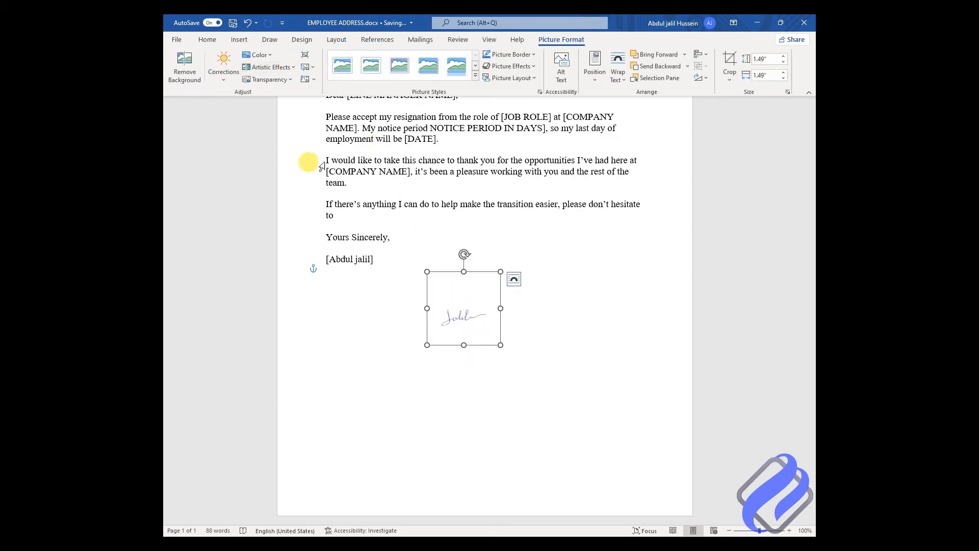
Step: Move the background-free signature up beside the closing lines and nudge its top edge down
click(530, 314)
drag(448, 312, 513, 286)
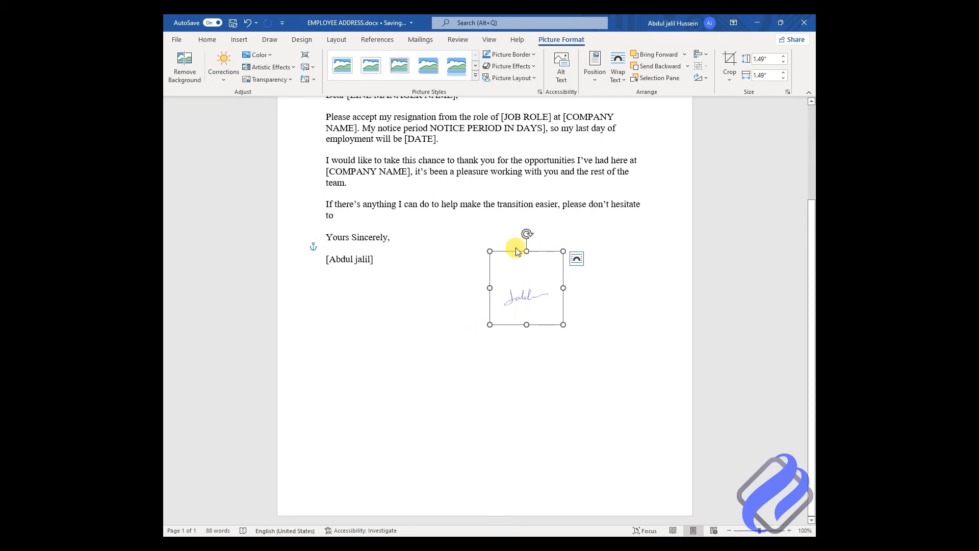
drag(526, 249, 526, 257)
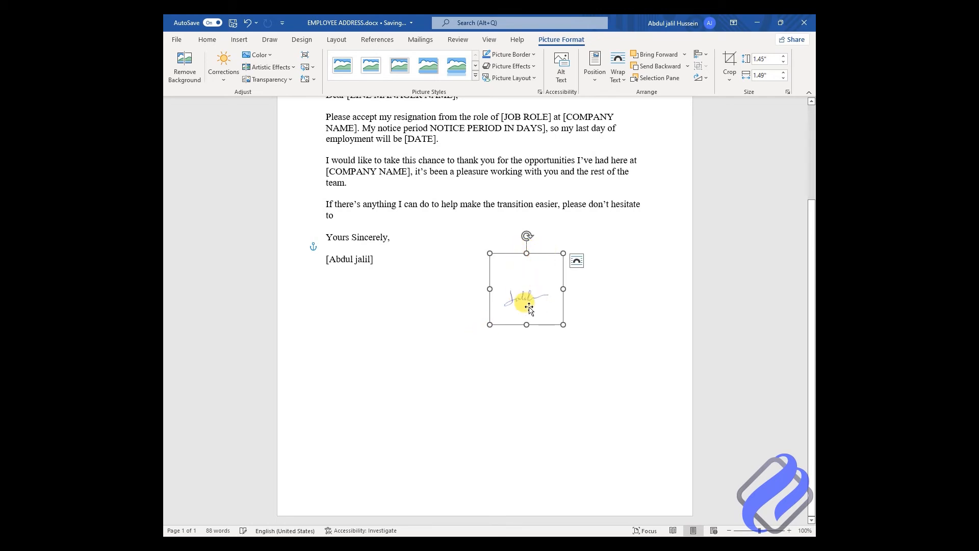
click(563, 373)
Step: Copy the signature picture and create a new blank document with Ctrl+N
click(523, 306)
right_click(519, 304)
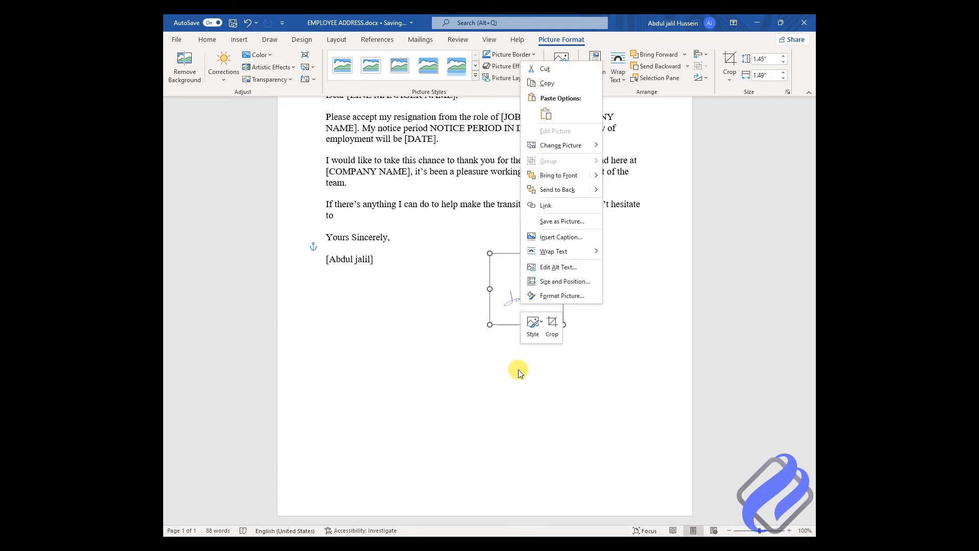
mouse_move(563, 147)
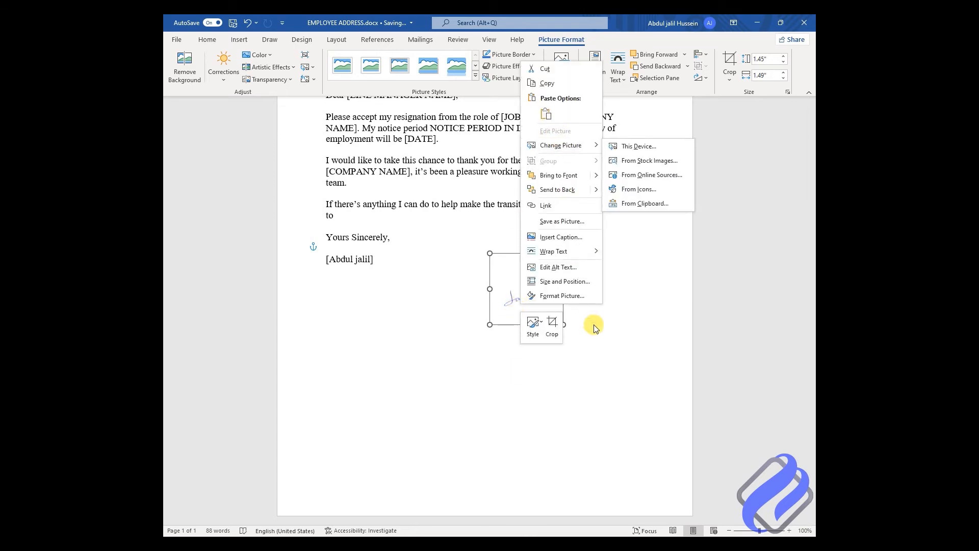
click(547, 83)
click(524, 380)
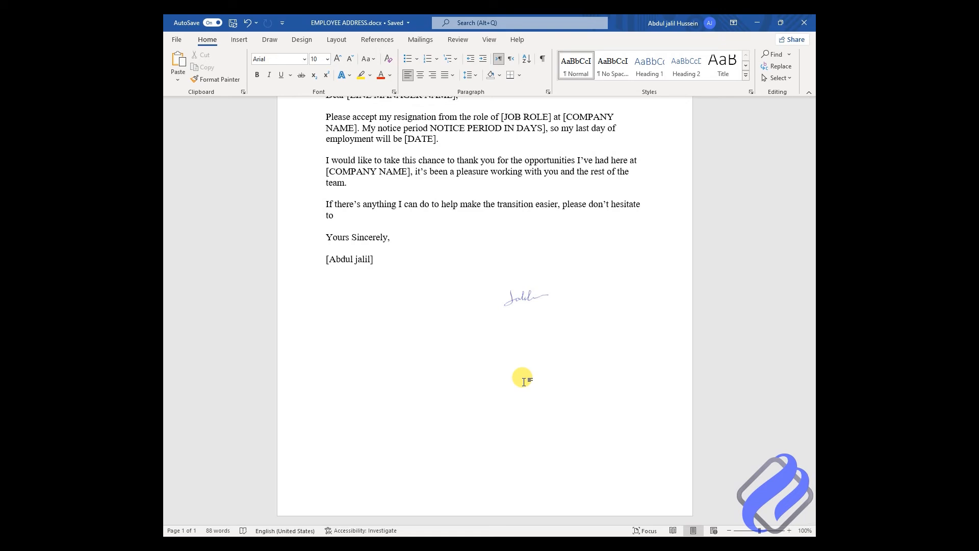
key(ctrl+n)
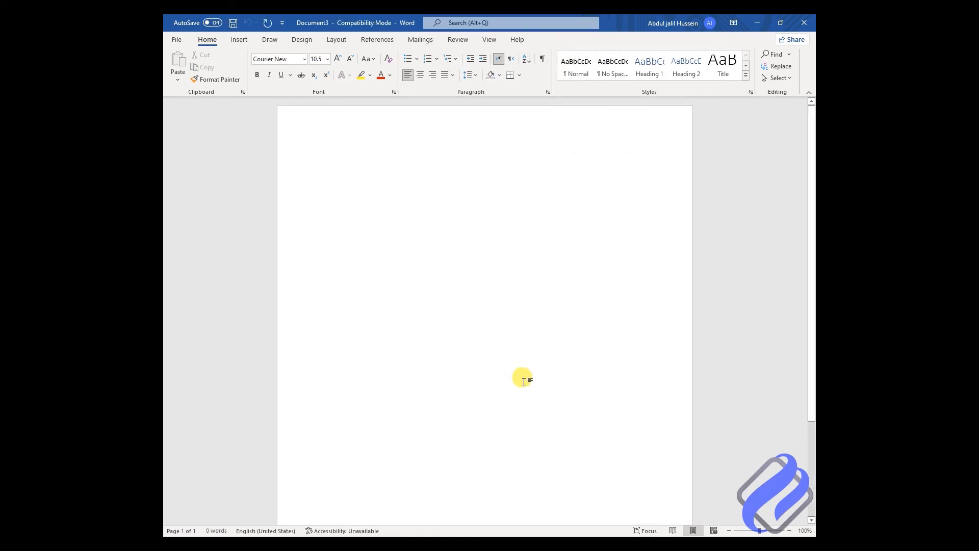
Step: Paste the signature into the blank document and save it as the picture kk1.png in Downloads
key(ctrl+v)
click(520, 252)
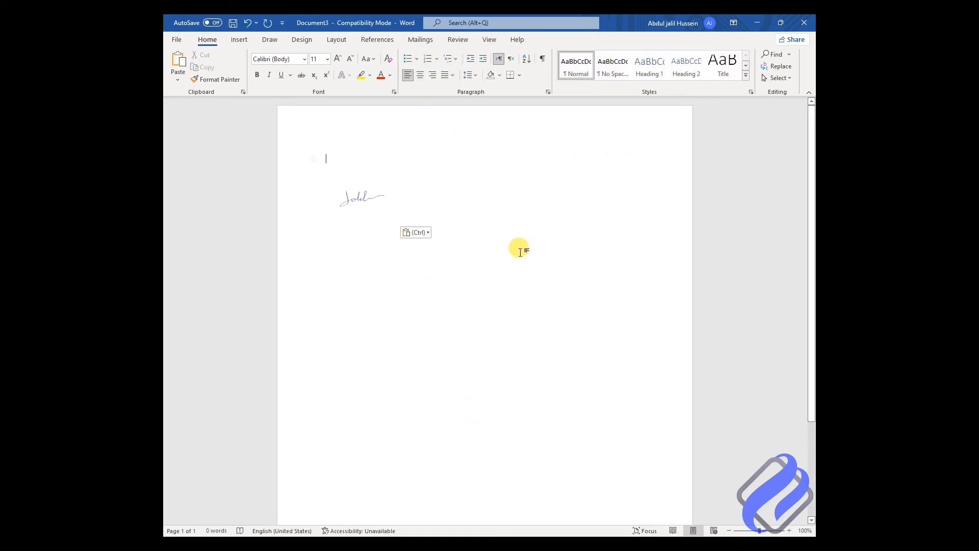
click(350, 185)
right_click(351, 186)
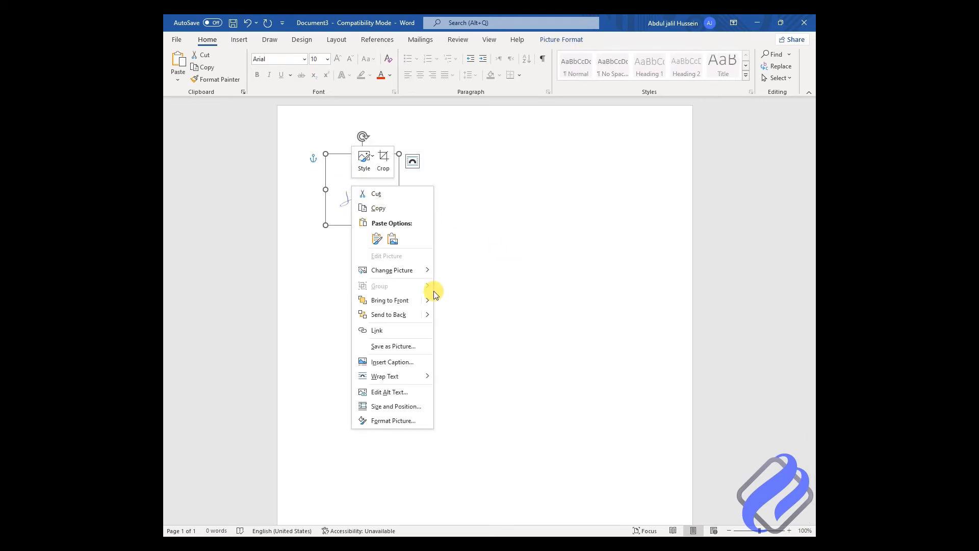
click(405, 347)
drag(255, 224, 223, 224)
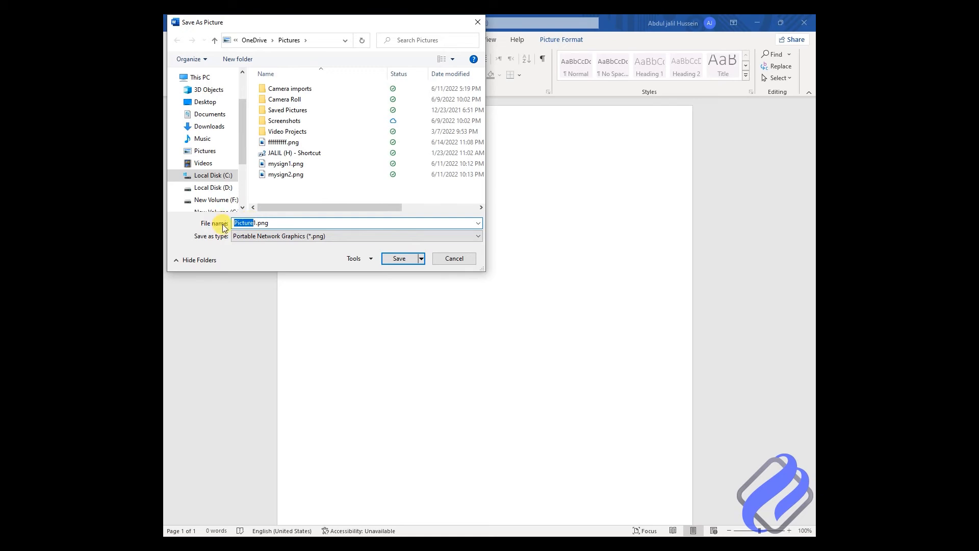
text(kk)
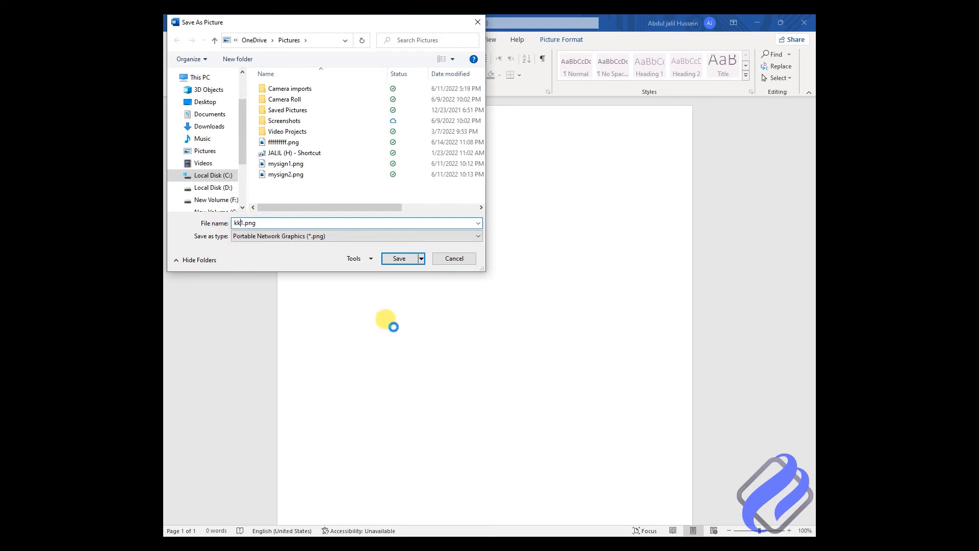
click(209, 125)
click(398, 258)
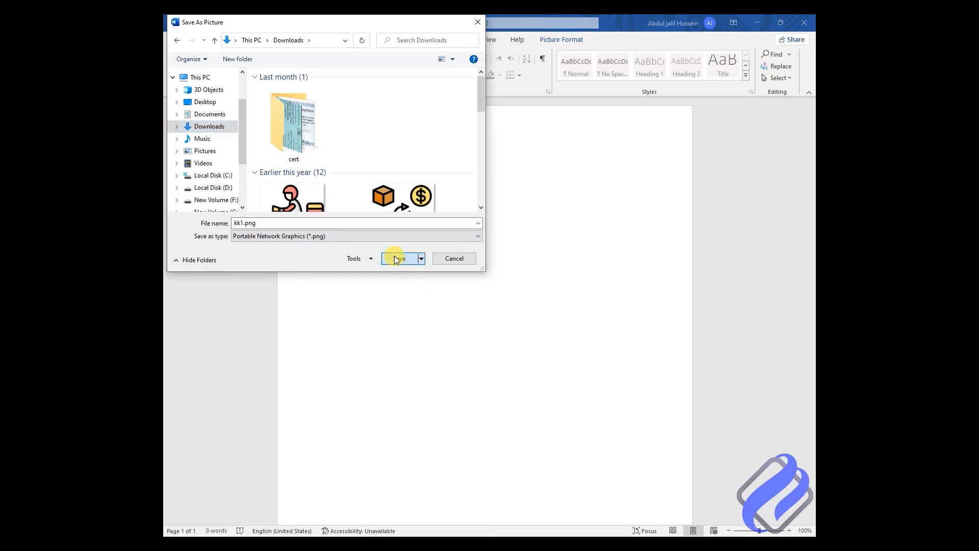
Step: Minimize the blank document to get back to the resignation letter
click(490, 332)
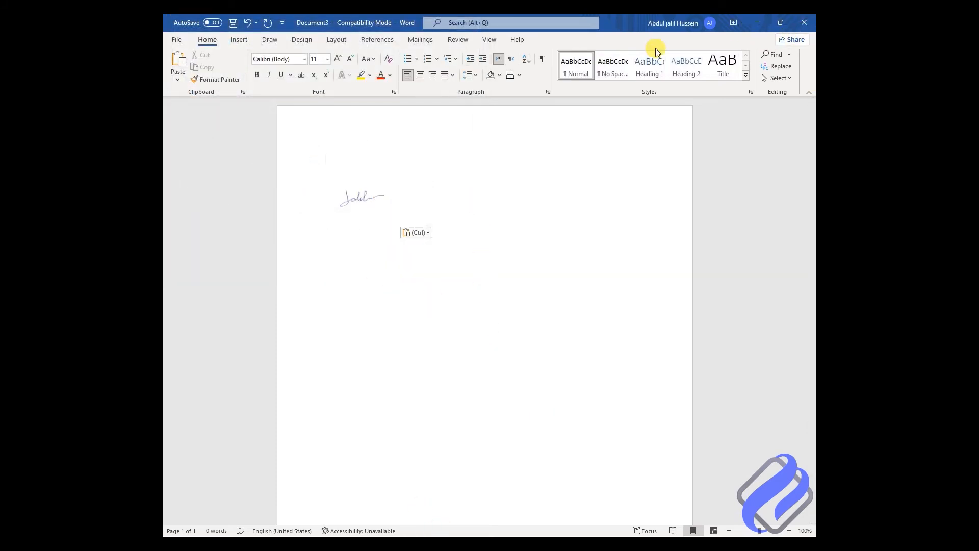
click(757, 21)
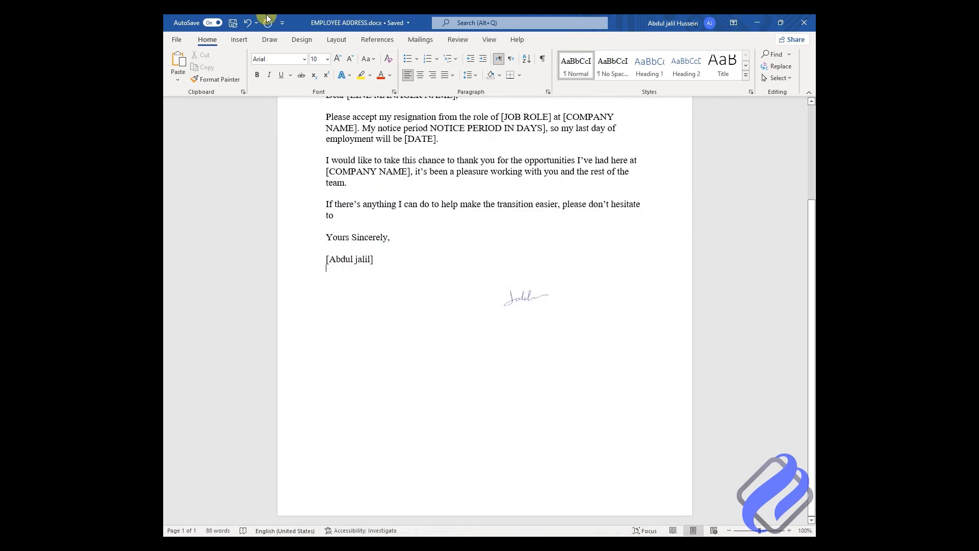
click(239, 41)
Step: Insert kk1.png from this device and drag it under the signer's name at the left
click(267, 64)
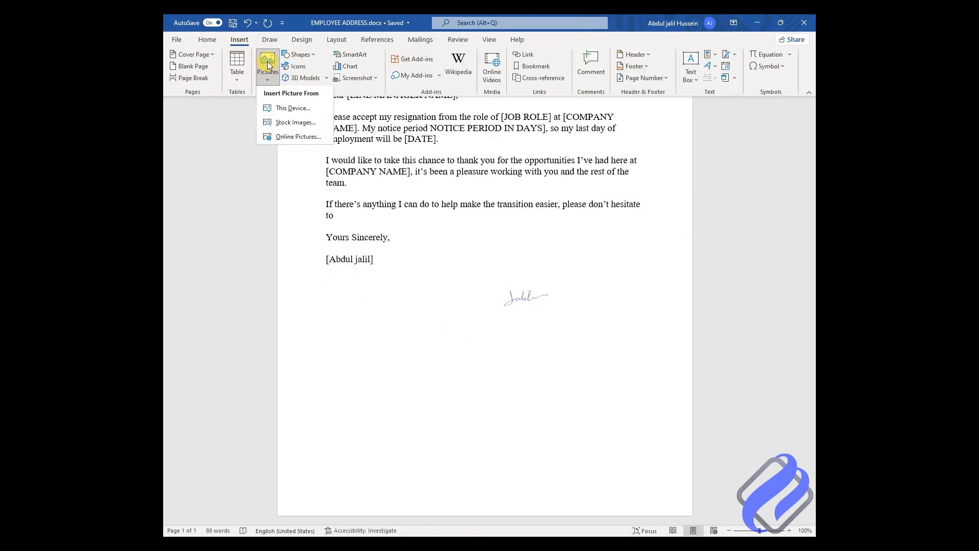
click(289, 109)
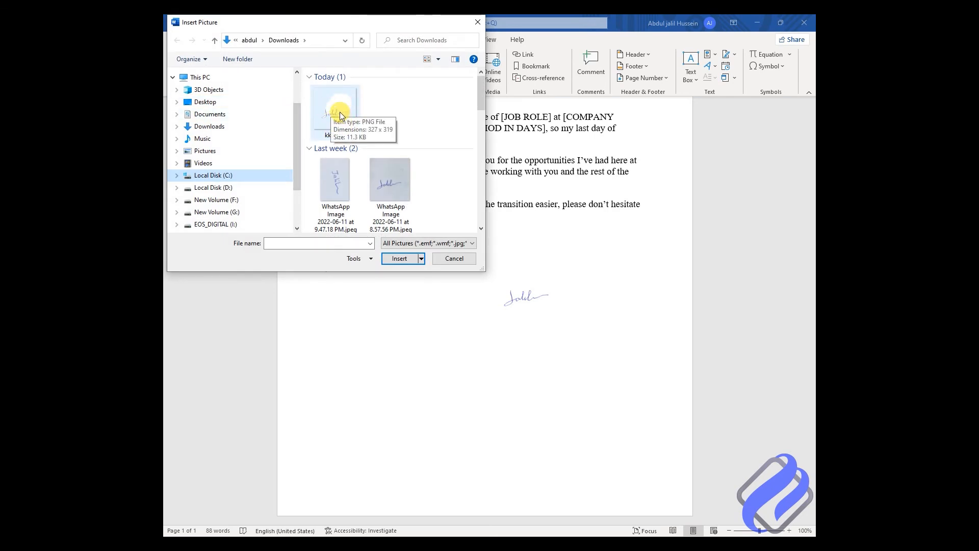
double_click(340, 111)
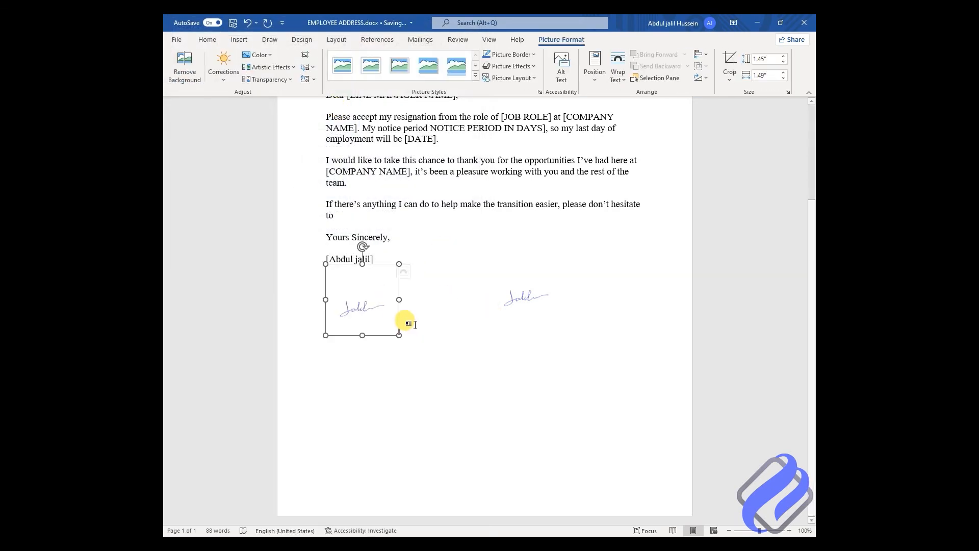
mouse_move(361, 301)
mouse_down()
mouse_move(350, 330)
mouse_move(492, 265)
mouse_up()
click(585, 377)
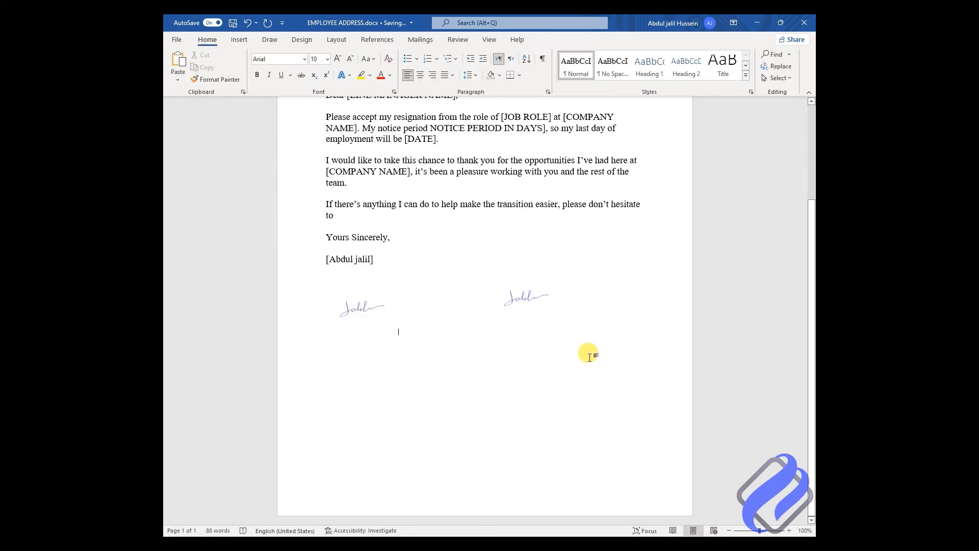
click(479, 257)
Step: Return to the letter's top, look through the ribbon tabs, and open Design's page colour choices
scroll(566, 276, up, 2)
scroll(566, 277, up, 2)
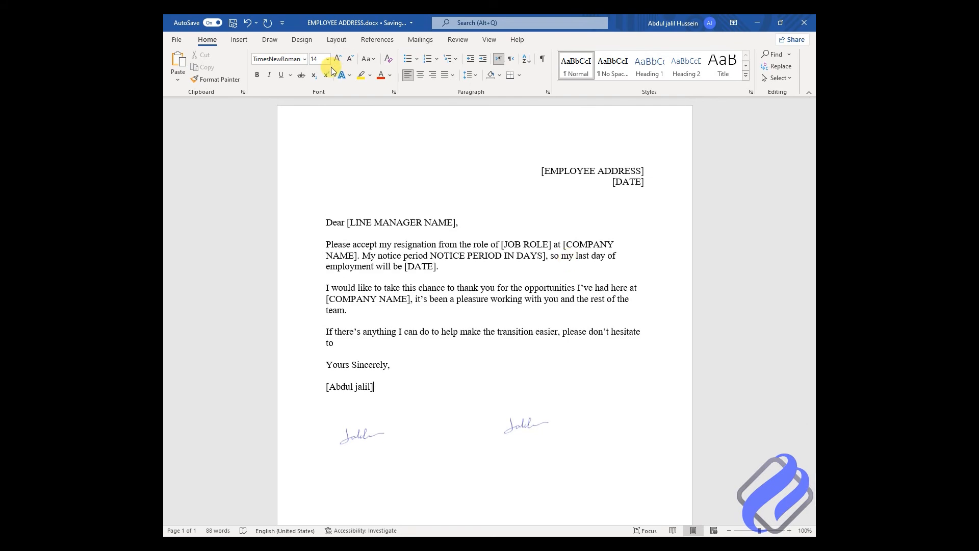
click(364, 159)
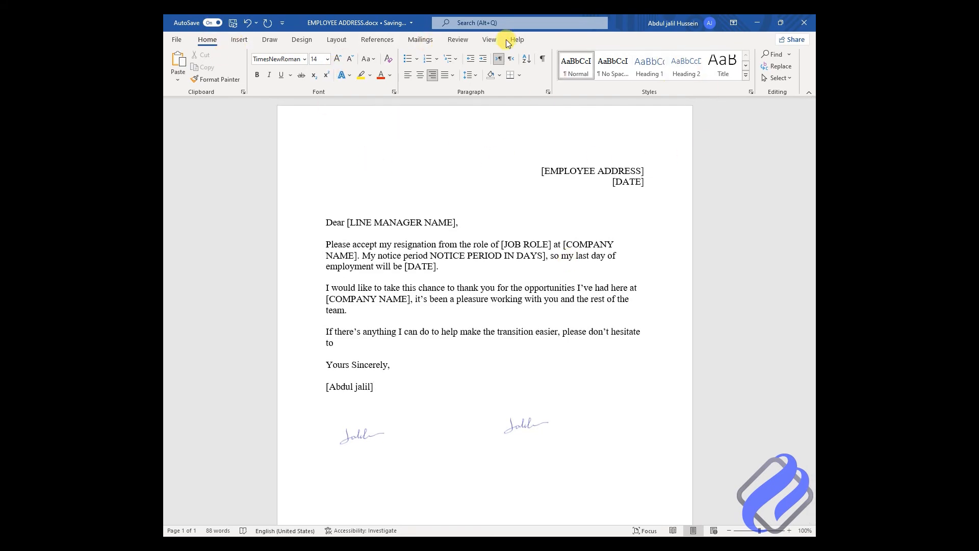
click(237, 39)
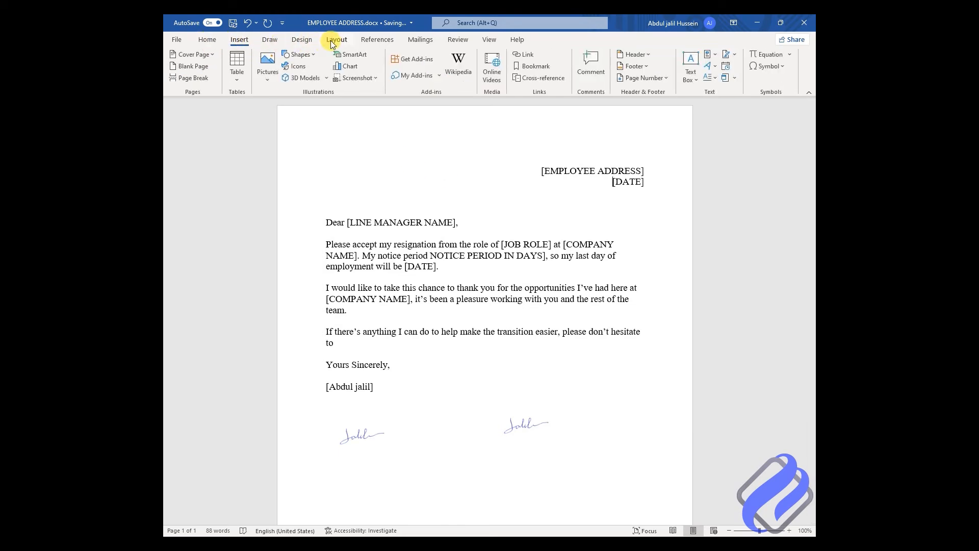
click(269, 40)
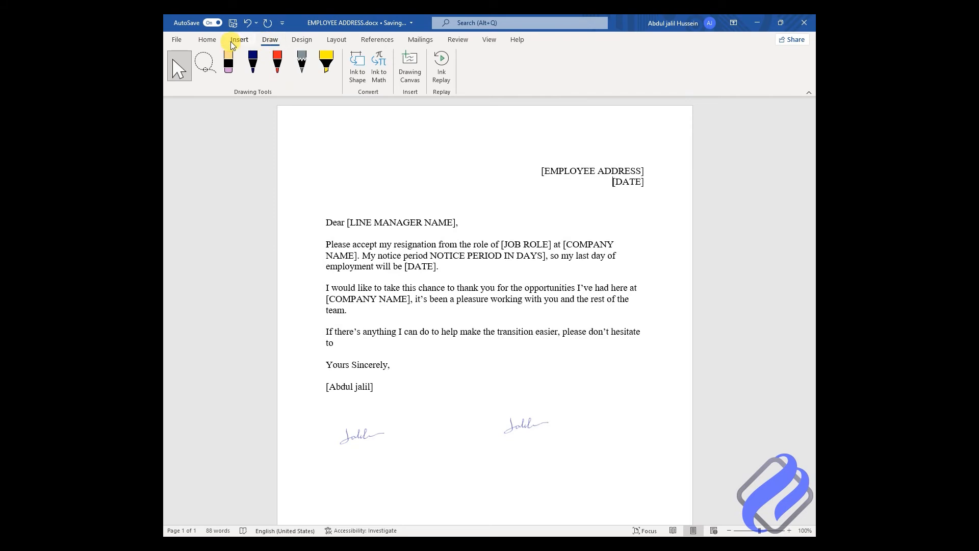
click(207, 40)
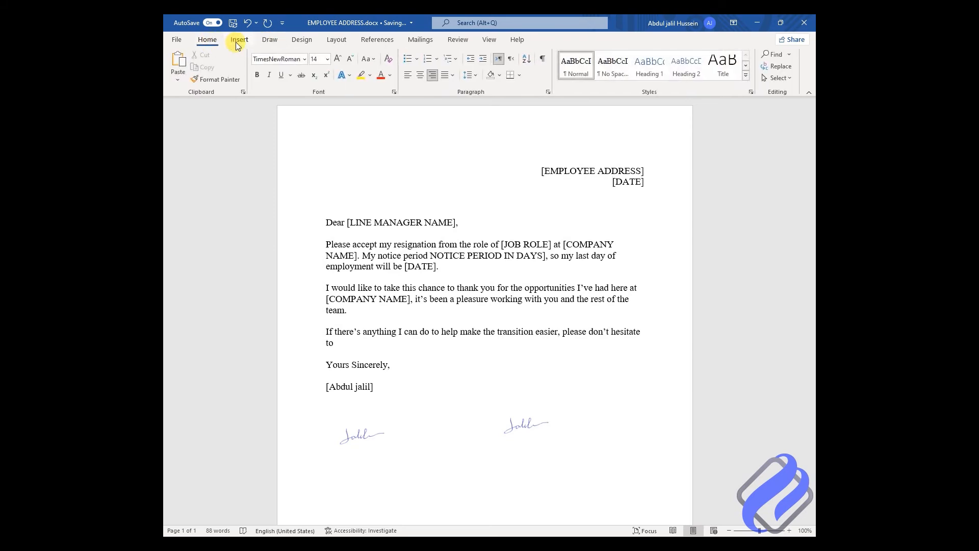
click(336, 41)
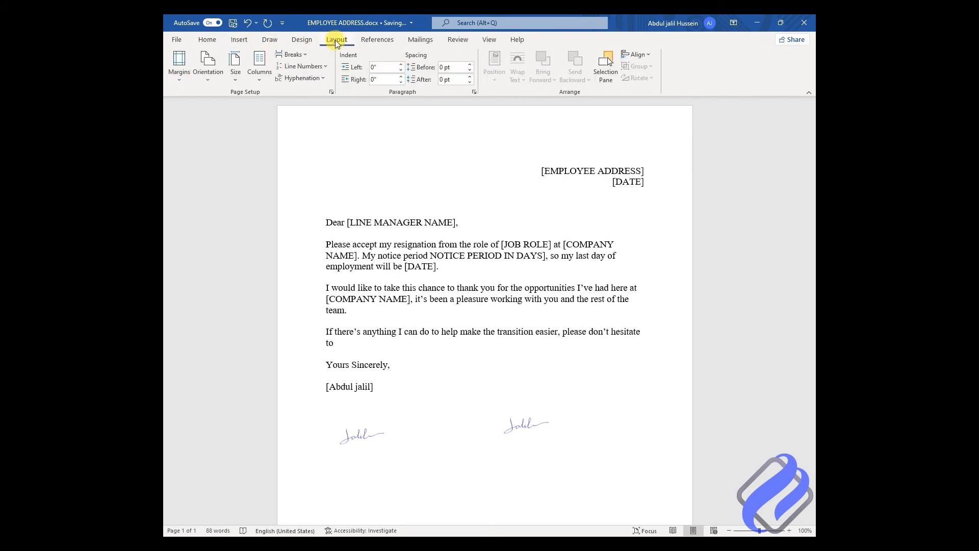
click(376, 41)
click(302, 41)
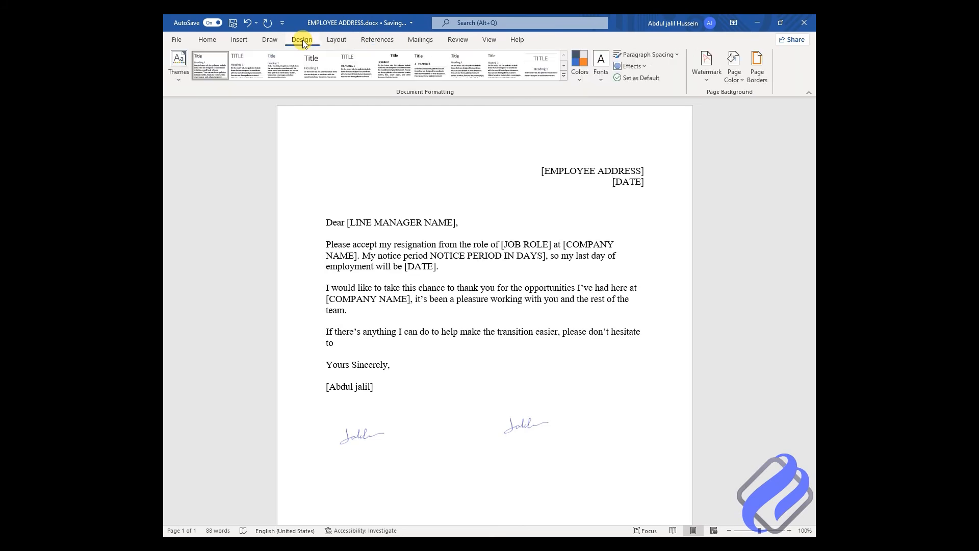
click(734, 77)
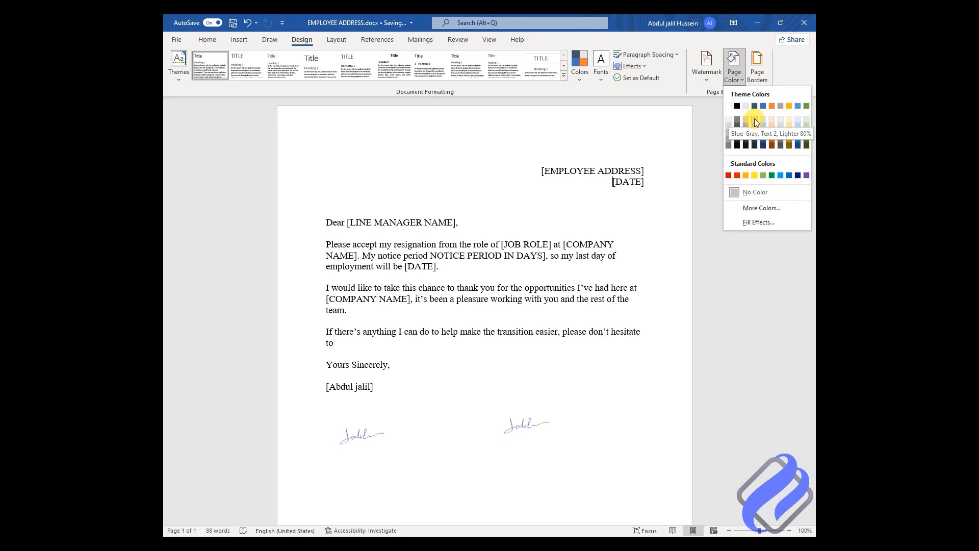
click(735, 193)
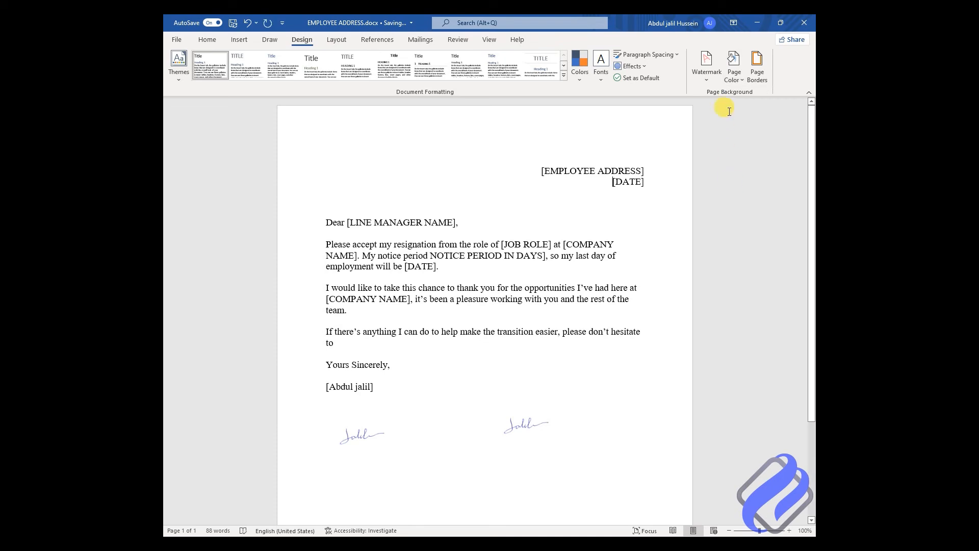
click(734, 75)
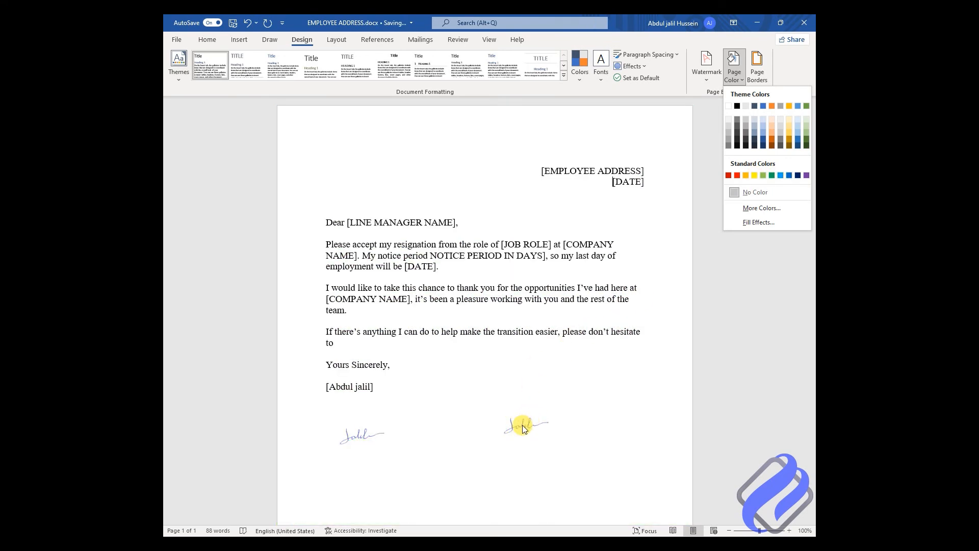
click(508, 159)
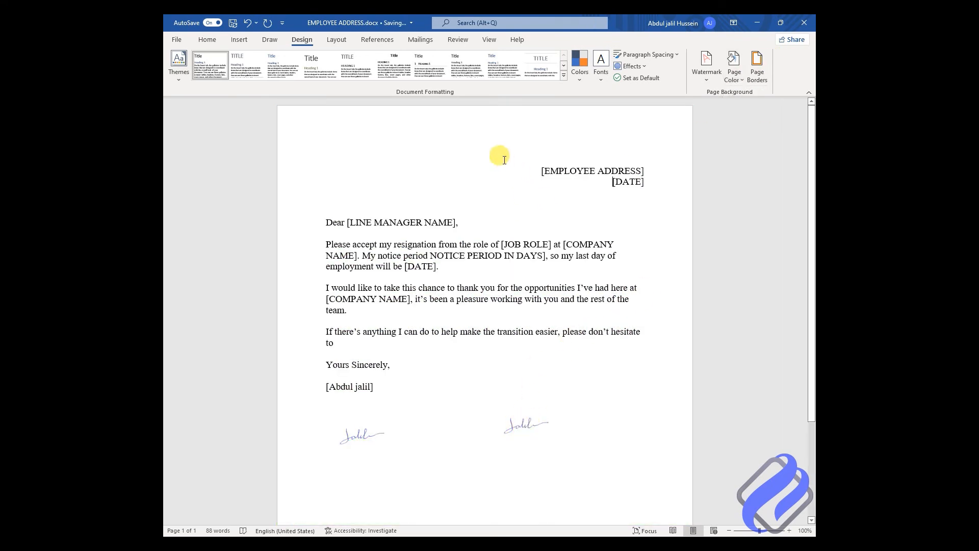
Step: Remove the left signature's background and set its wrapping to In Front of Text
click(355, 441)
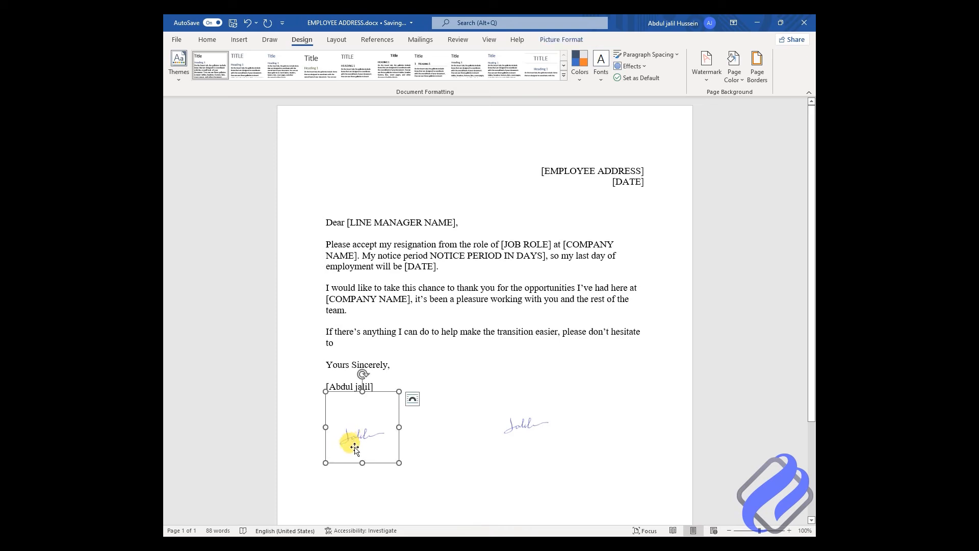
click(561, 41)
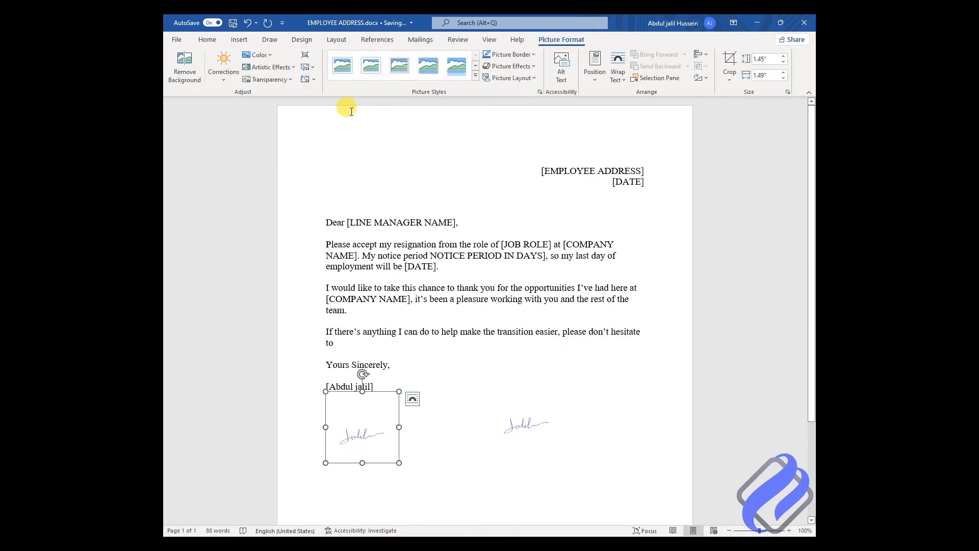
click(186, 75)
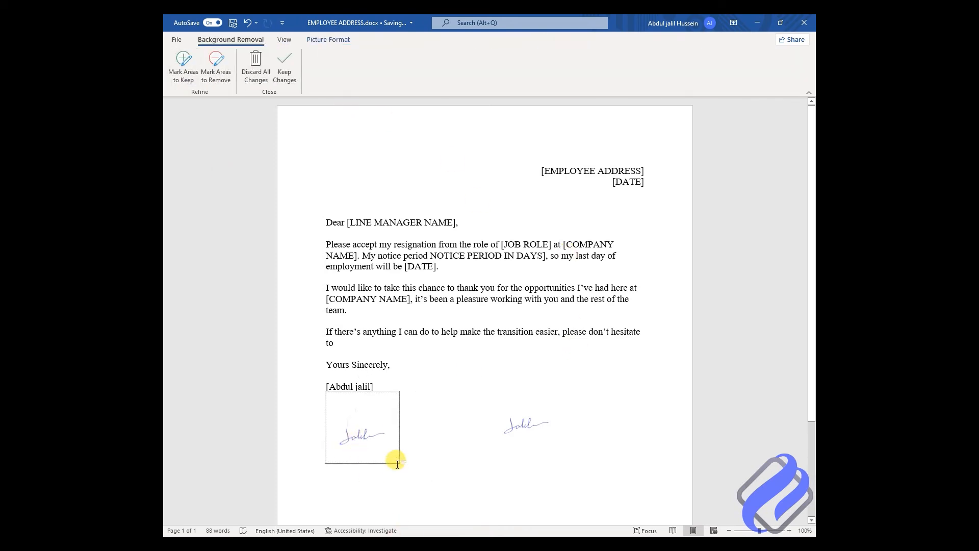
click(379, 390)
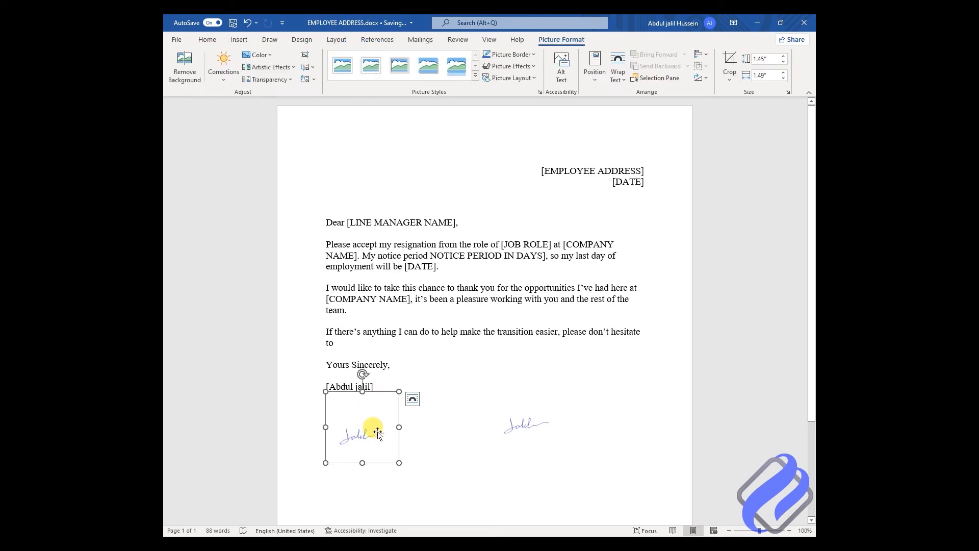
click(412, 400)
click(491, 468)
drag(364, 409, 612, 395)
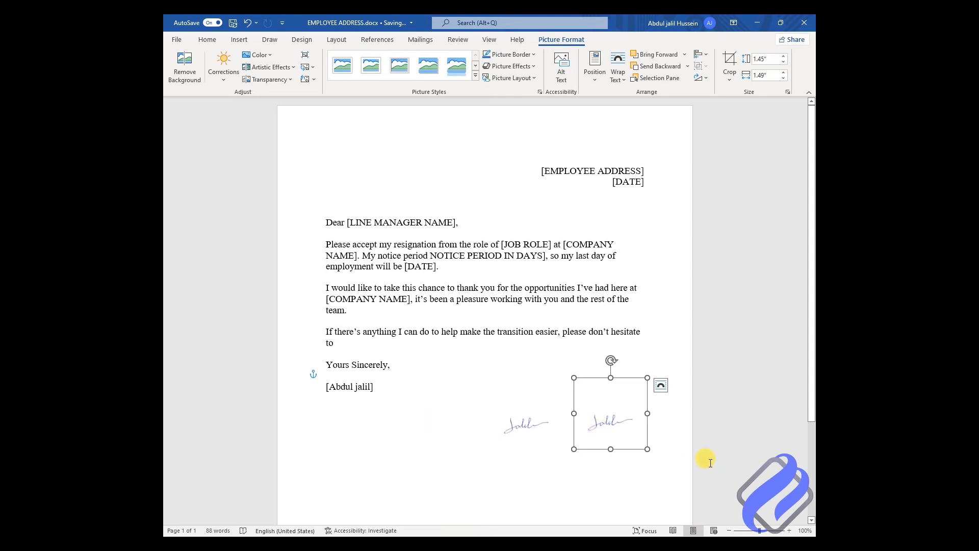
click(549, 389)
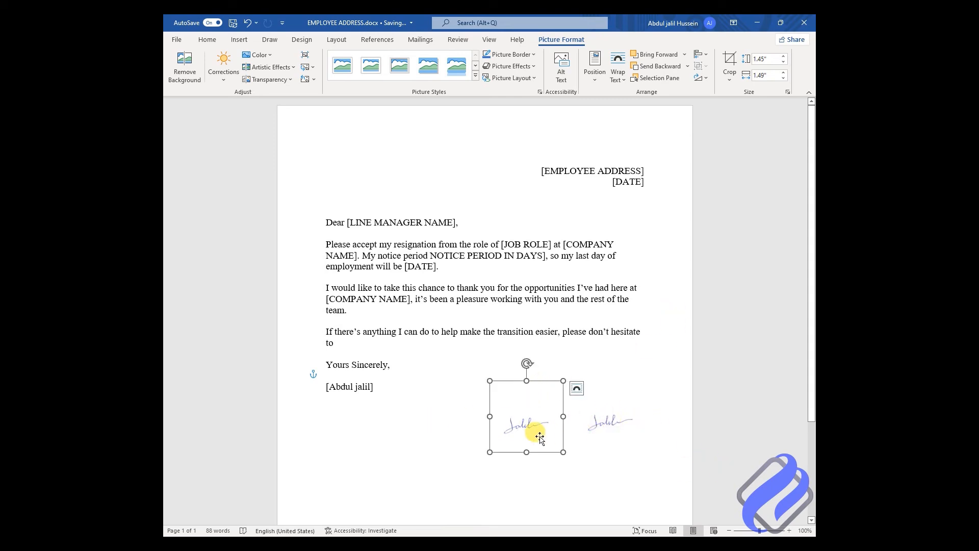
click(655, 350)
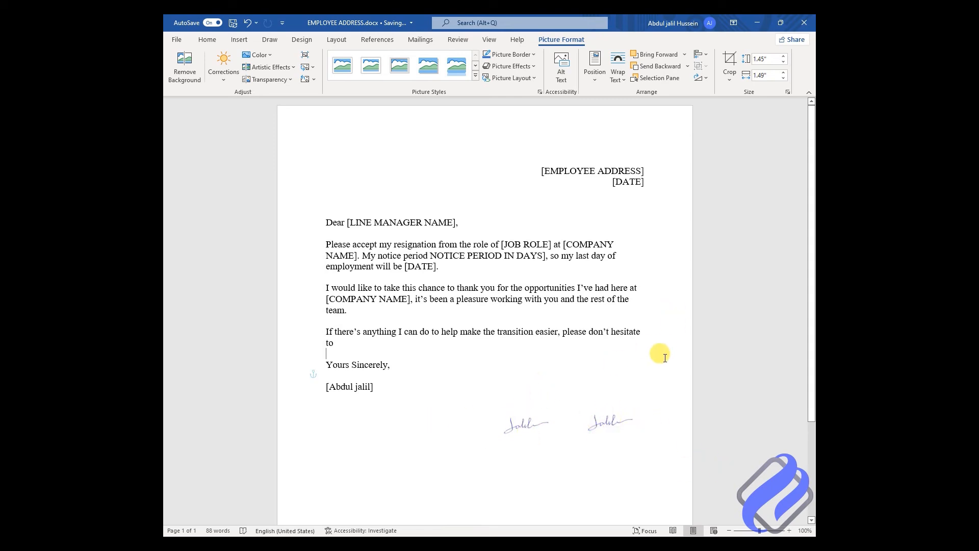
drag(518, 422, 459, 431)
click(528, 436)
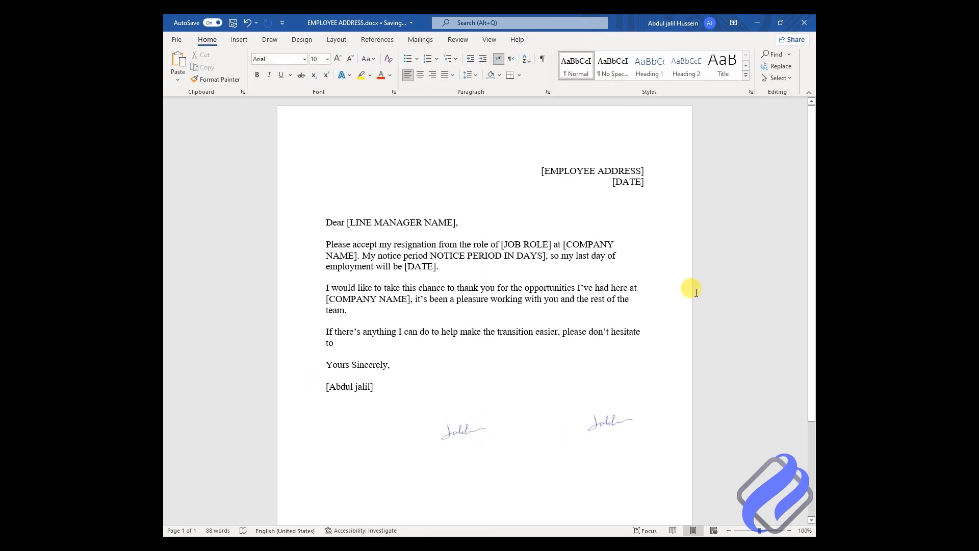
click(664, 195)
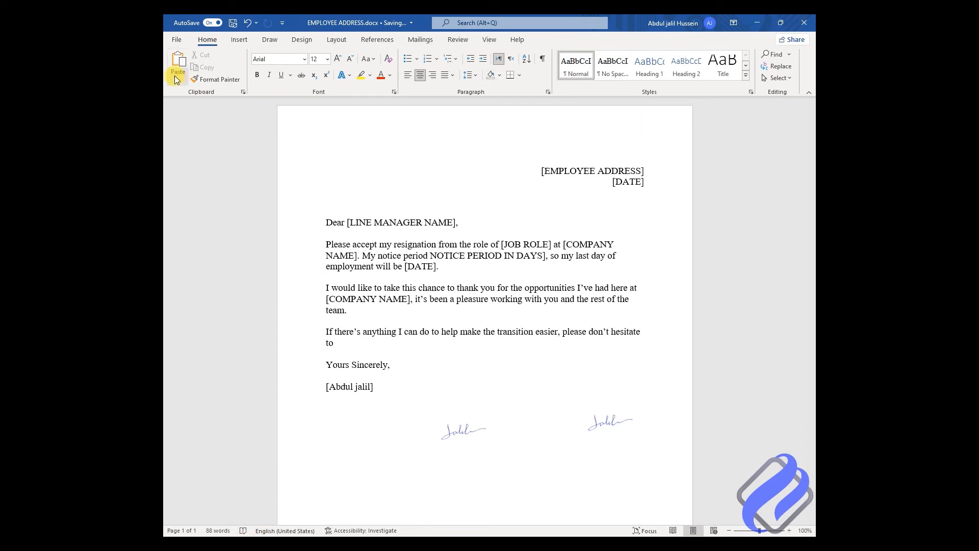
Step: From Insert Pictures, open WhatsApp Image 2022-06-11 at 8.57.56 PM.jpeg in Paint 3D
click(239, 40)
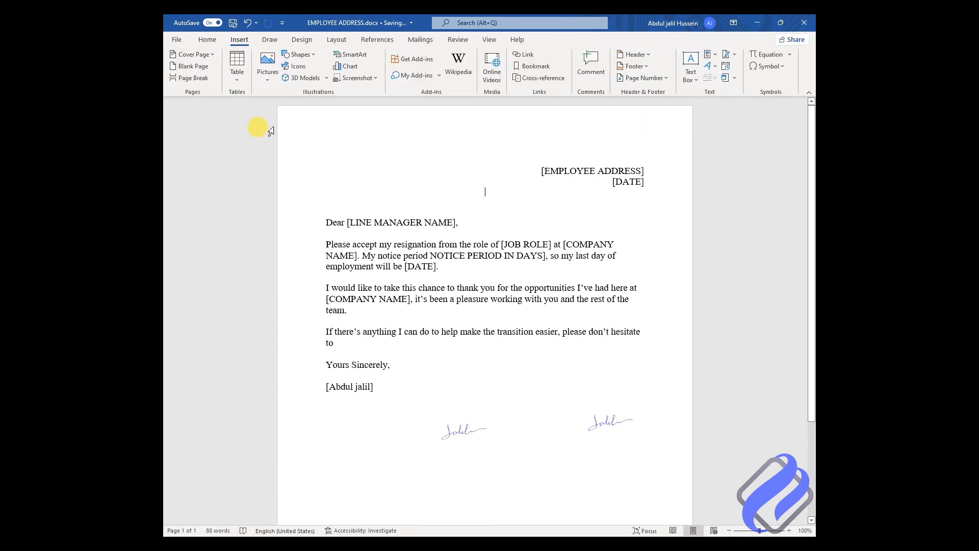
click(268, 71)
click(283, 110)
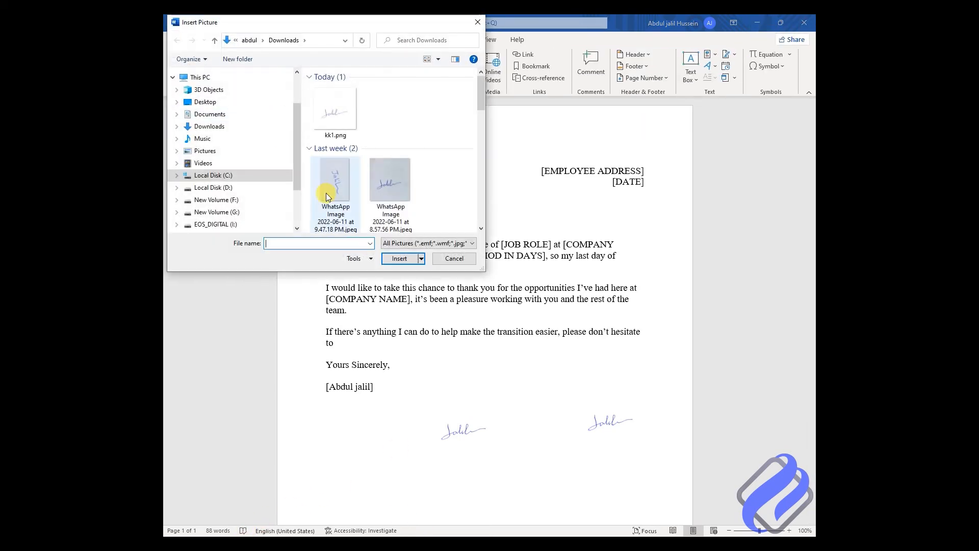
click(387, 184)
right_click(387, 183)
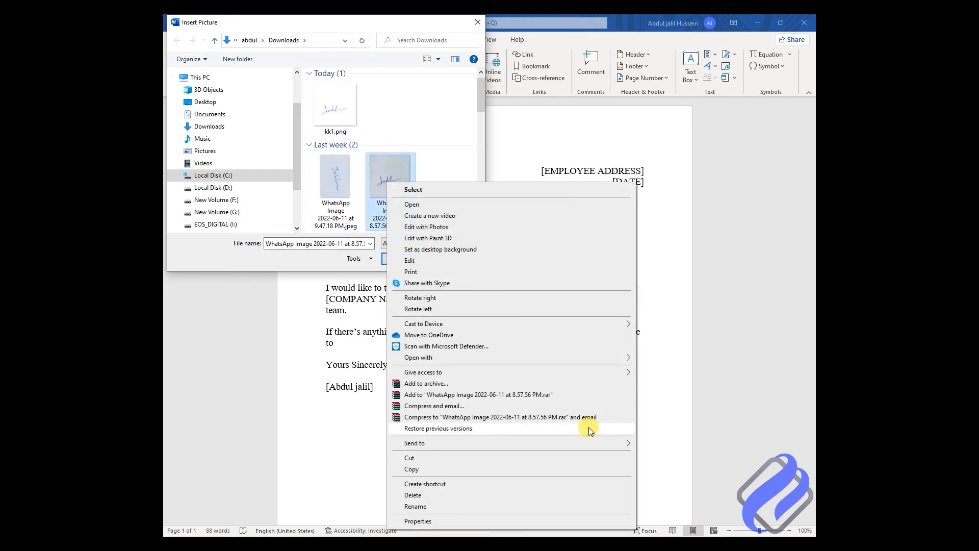
mouse_move(504, 356)
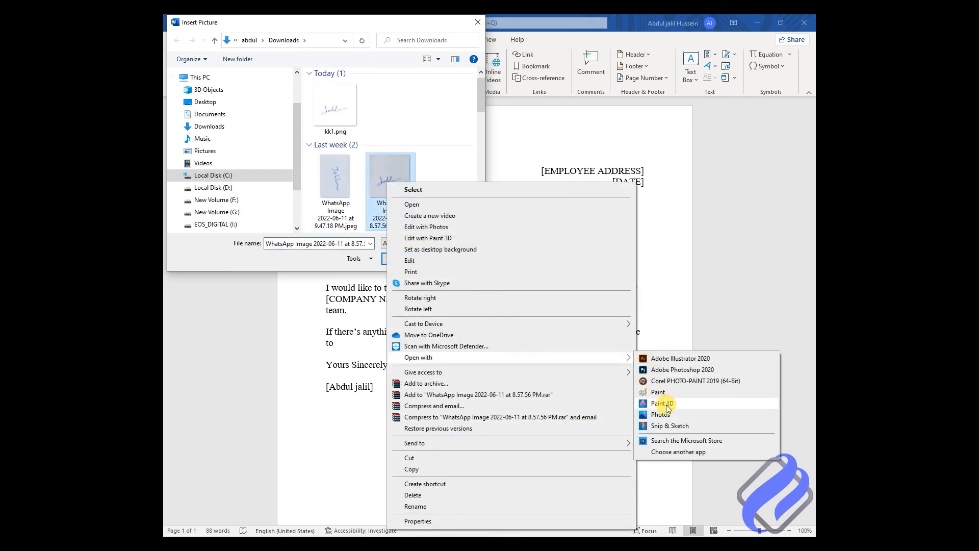
click(665, 404)
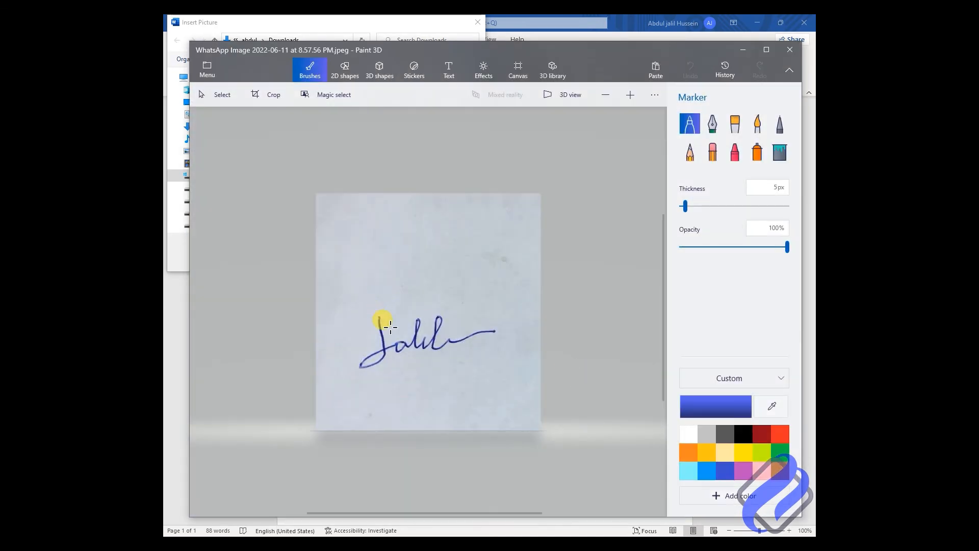
Step: Apply Magic select with the box tightened around the signature and proceed to refining
click(332, 96)
drag(539, 191, 497, 243)
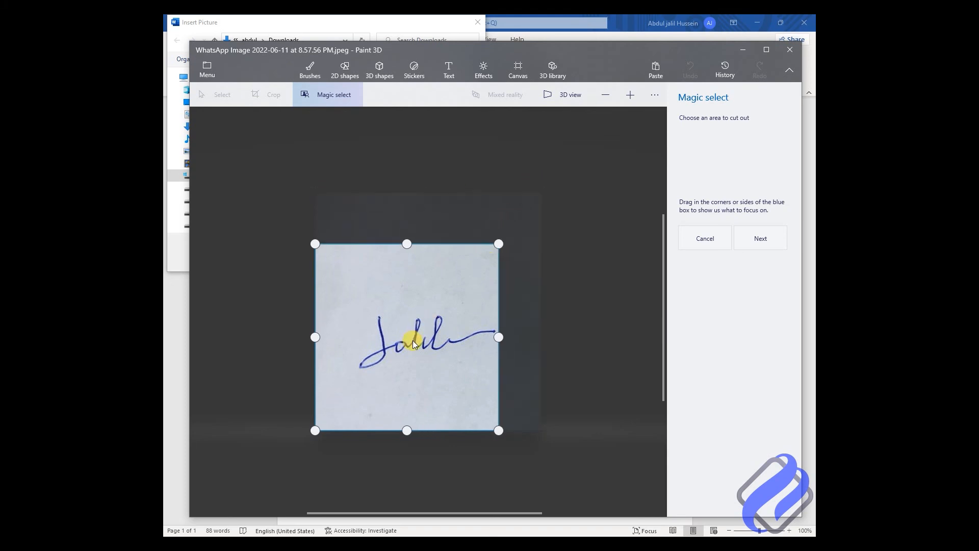
click(760, 238)
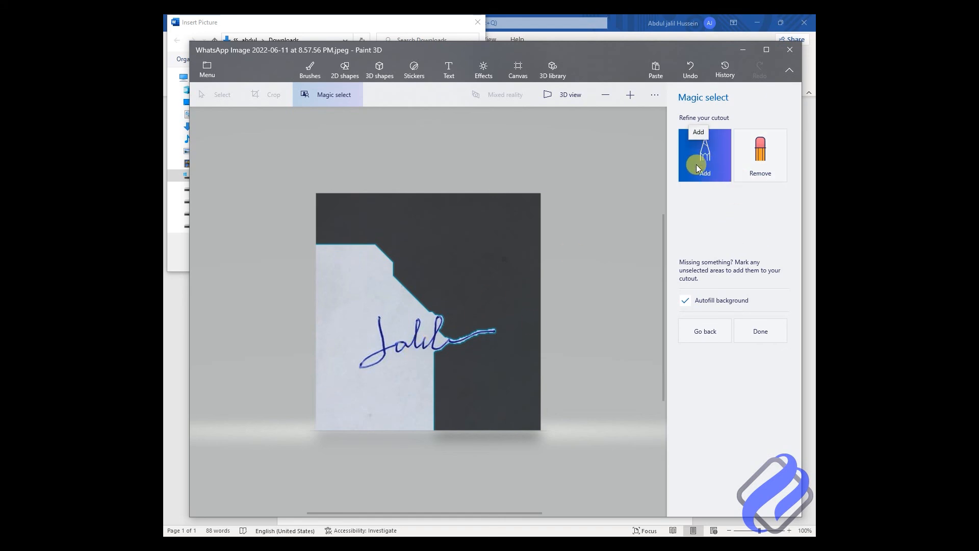
Step: Paint Remove strokes over the leftover paper around the signature and finish the cutout with Done
click(770, 159)
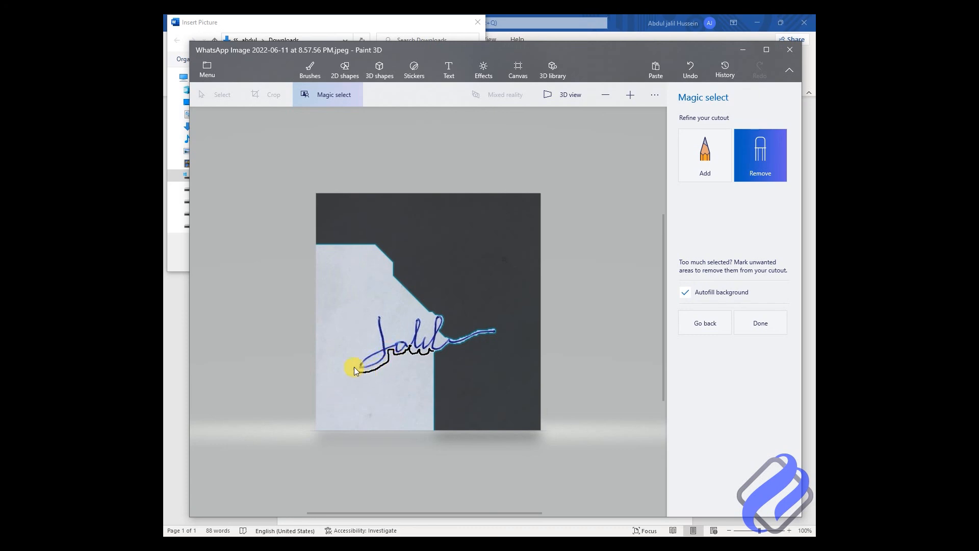
mouse_move(369, 316)
mouse_down()
mouse_move(380, 301)
mouse_move(398, 335)
mouse_move(415, 300)
mouse_move(437, 384)
mouse_up()
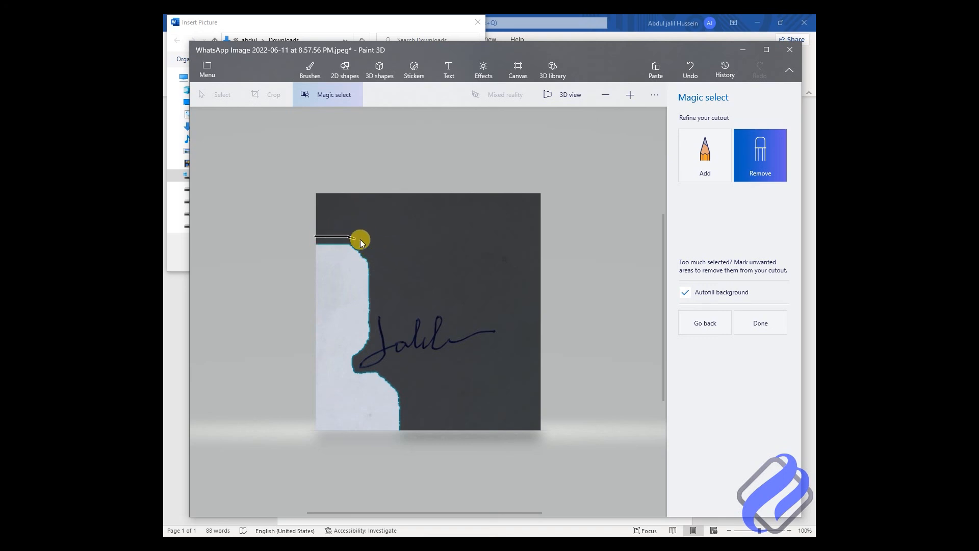
mouse_move(371, 342)
mouse_down()
mouse_move(356, 361)
mouse_move(365, 375)
mouse_up()
drag(403, 431, 404, 434)
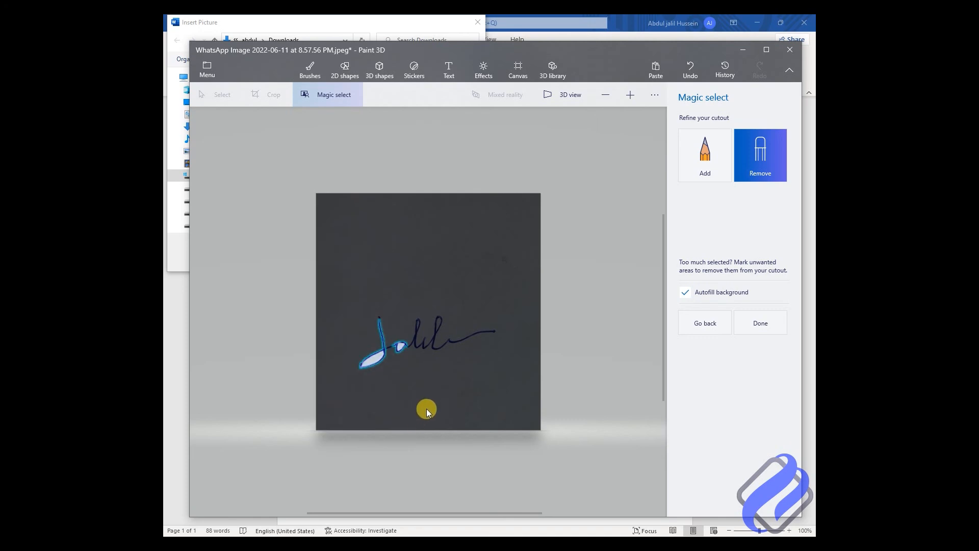
mouse_move(401, 344)
mouse_down()
mouse_move(401, 363)
mouse_move(439, 331)
mouse_move(436, 371)
mouse_move(437, 321)
mouse_up()
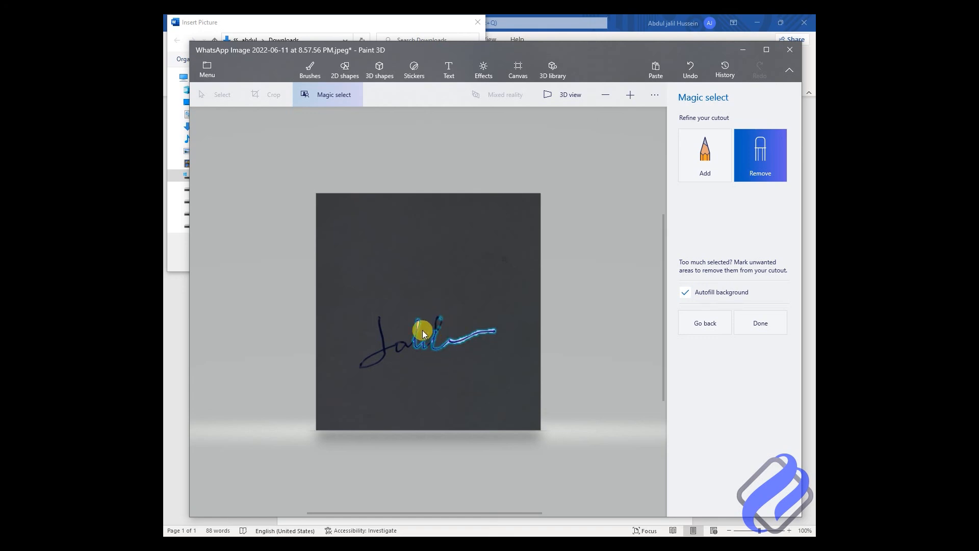
mouse_move(419, 325)
mouse_down()
mouse_move(467, 341)
mouse_move(453, 340)
mouse_move(492, 334)
mouse_up()
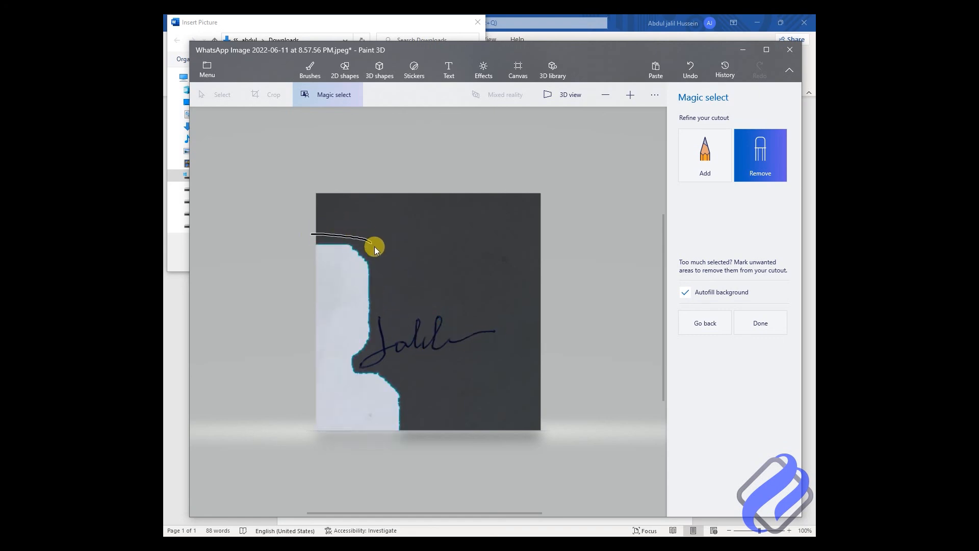
mouse_move(351, 371)
mouse_down()
mouse_move(384, 376)
mouse_move(407, 431)
mouse_up()
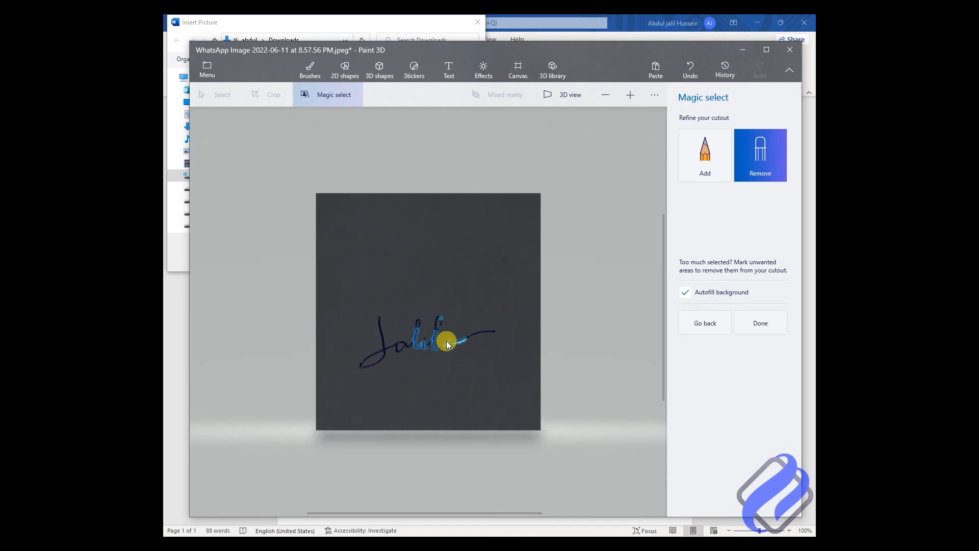
drag(456, 346, 466, 339)
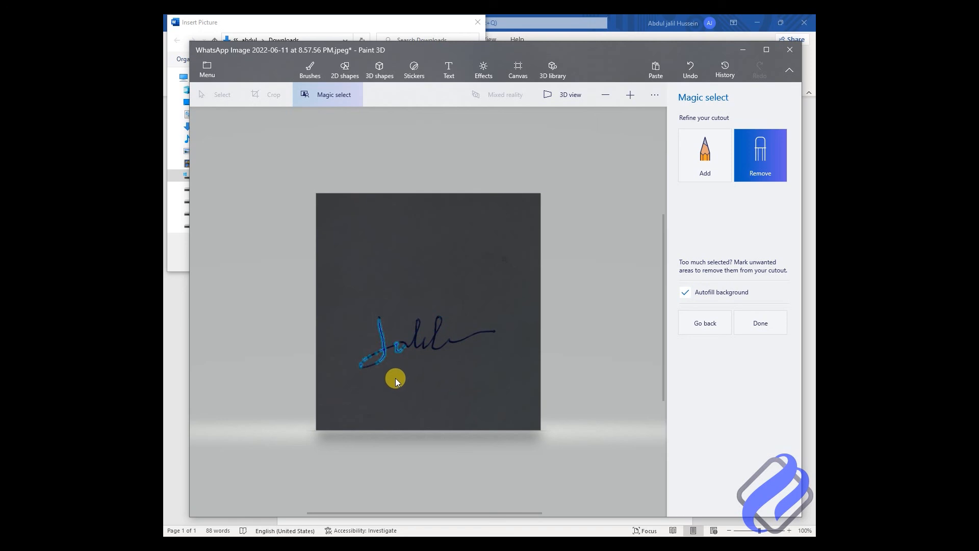
click(755, 331)
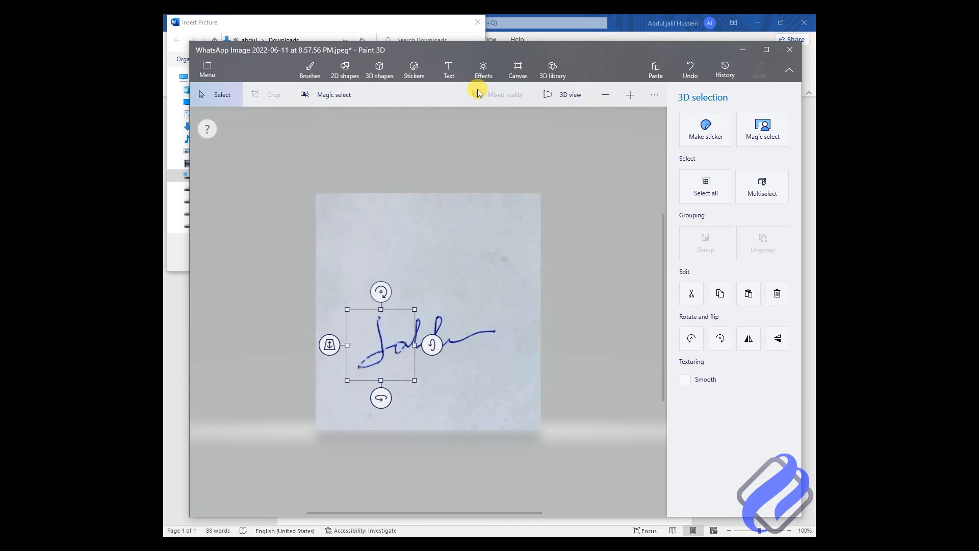
Step: Toggle Show canvas off and on in Canvas settings, then undo
click(515, 71)
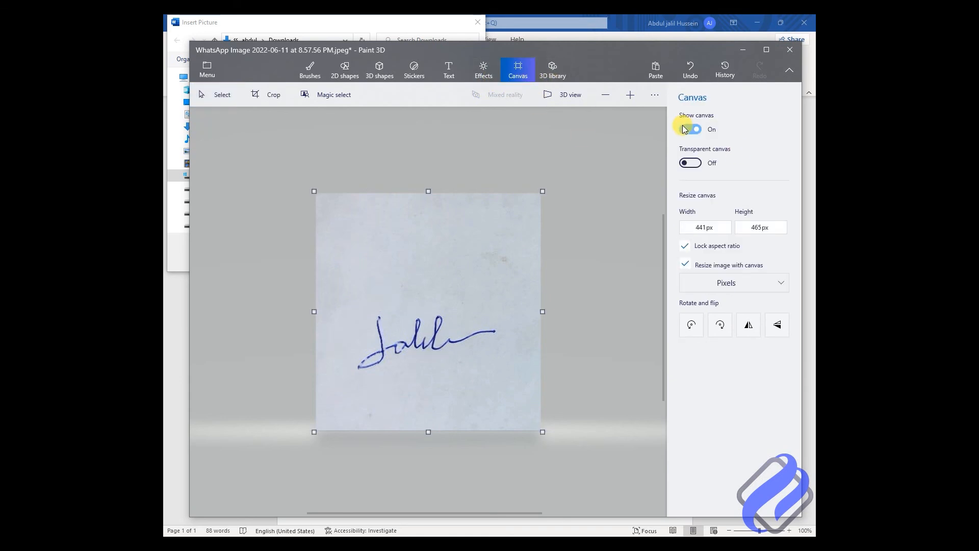
click(689, 129)
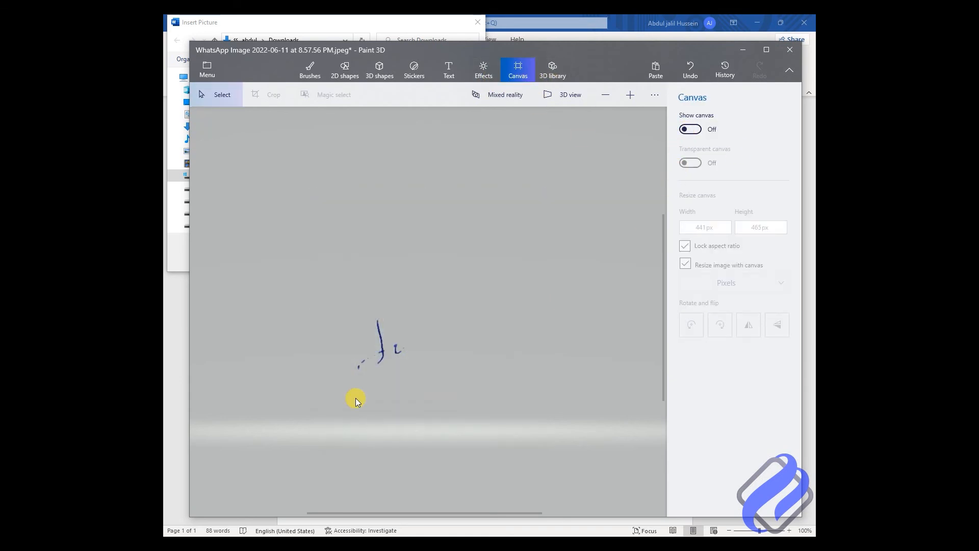
click(691, 129)
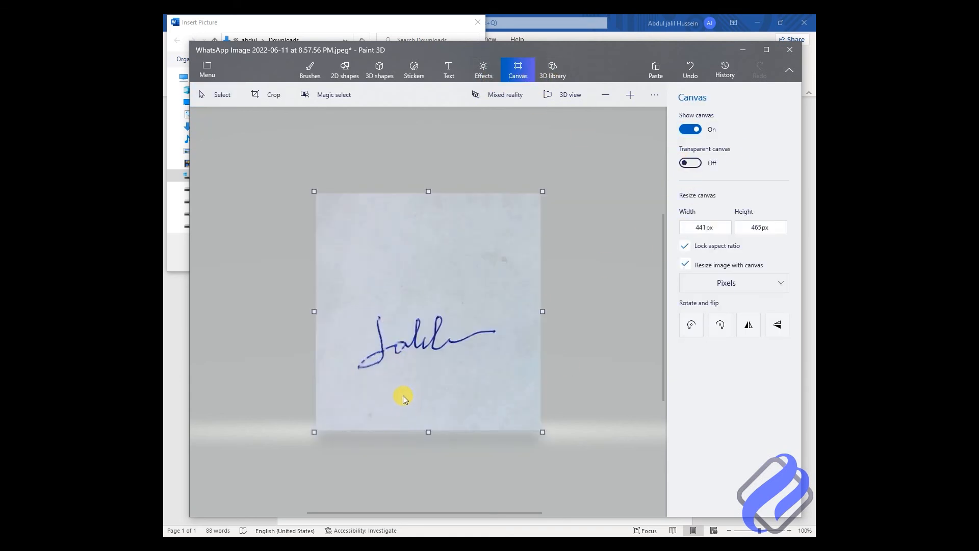
click(693, 70)
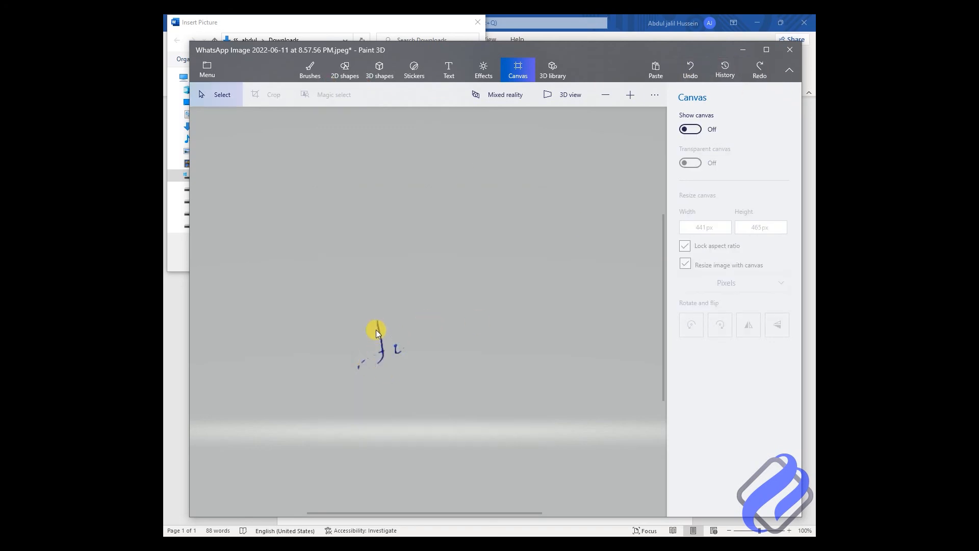
Step: Close Paint 3D with Don't Save and cancel Word's Insert Picture dialog
click(798, 55)
click(505, 308)
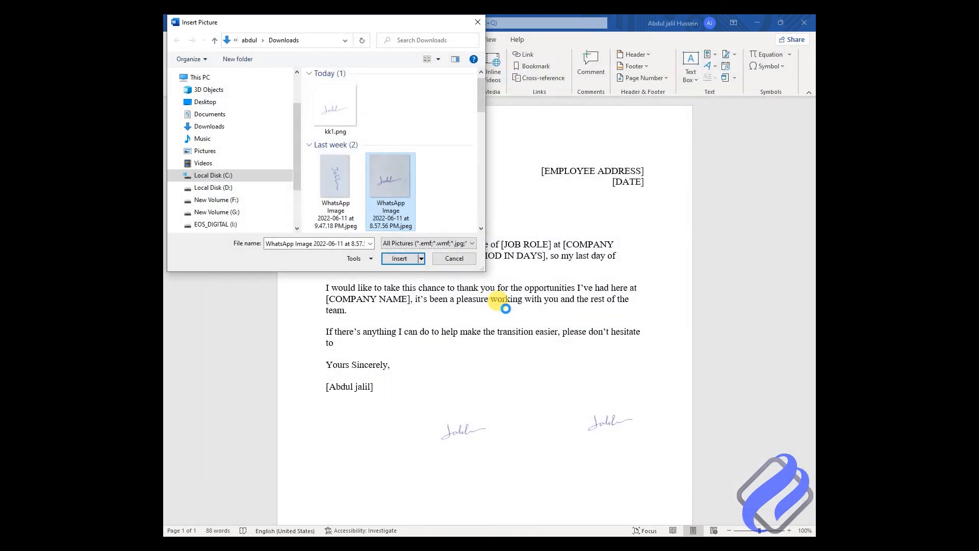
click(454, 258)
scroll(563, 456, down, 2)
scroll(567, 458, down, 2)
scroll(567, 456, up, 3)
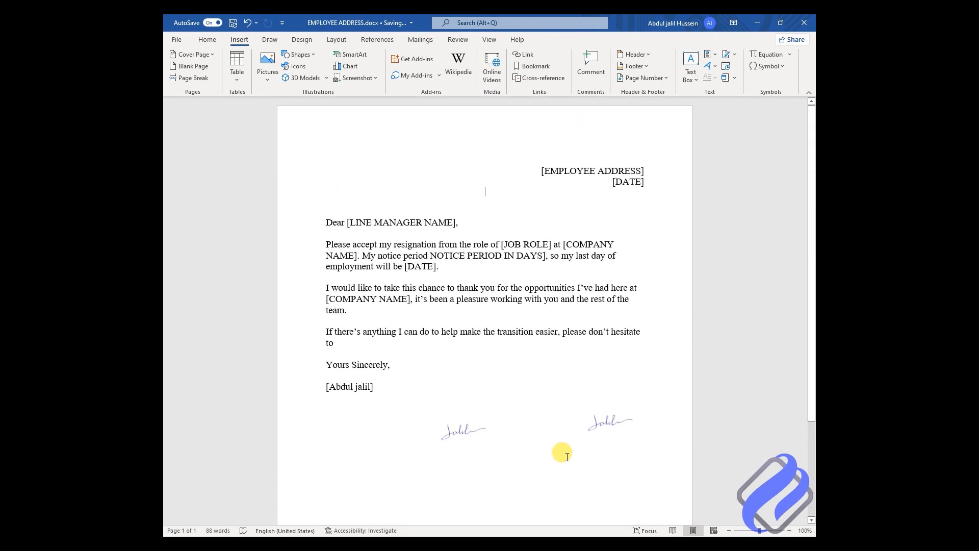